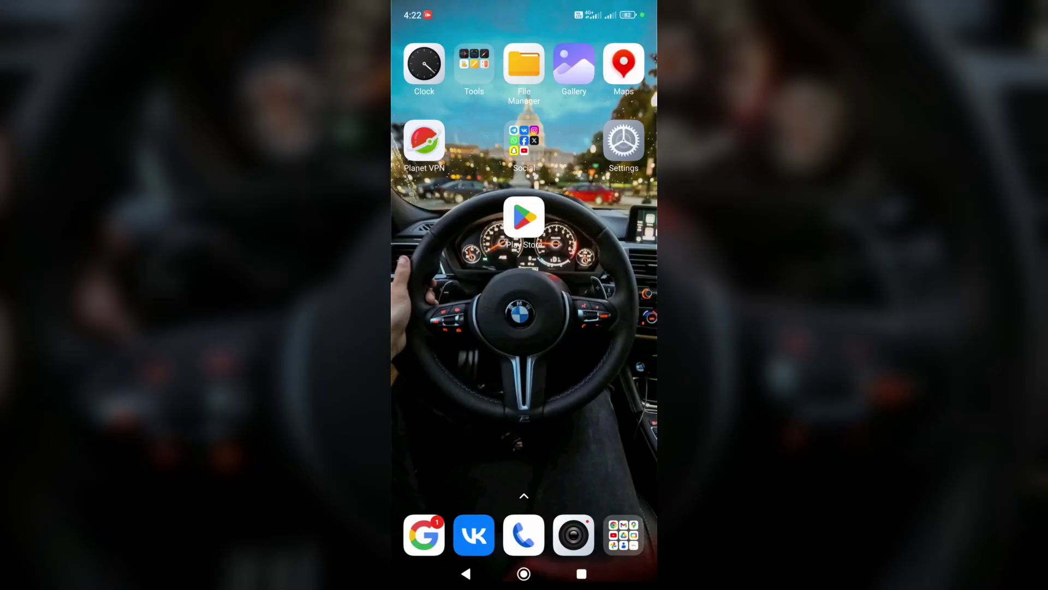
Step: Launch the Google Play Store from the home screen
left_click(525, 217)
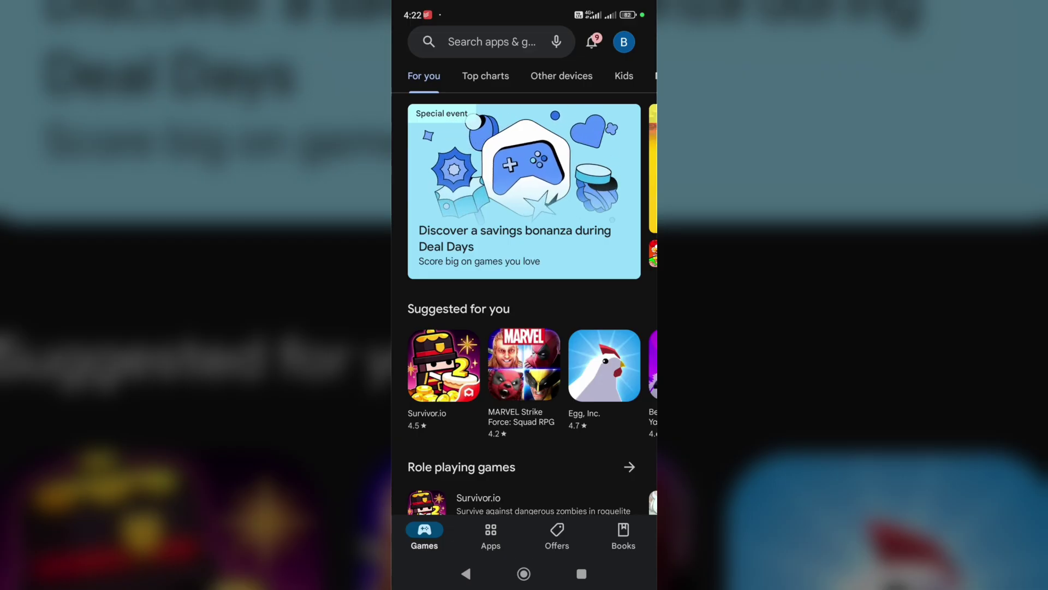
Step: Search Play Store for 'gowish', open its listing and start installing it
left_click(523, 573)
left_click(524, 218)
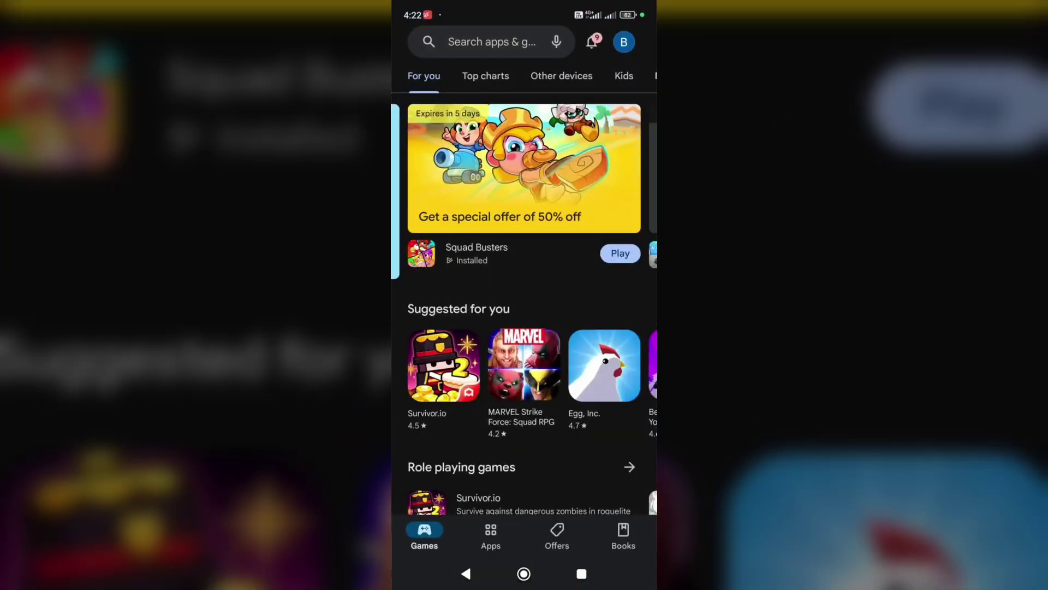
left_click(498, 41)
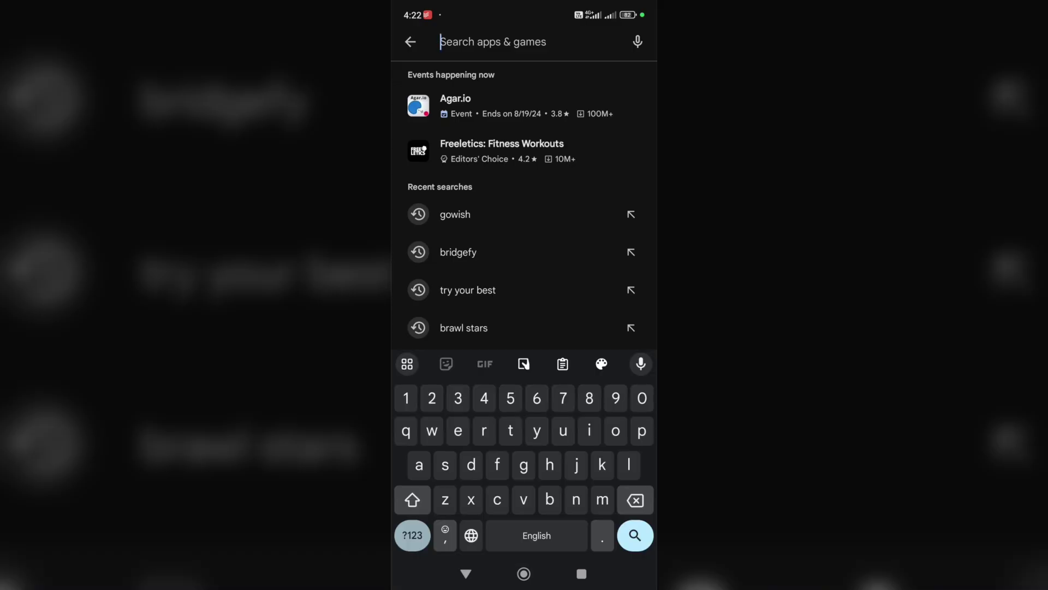
left_click(456, 214)
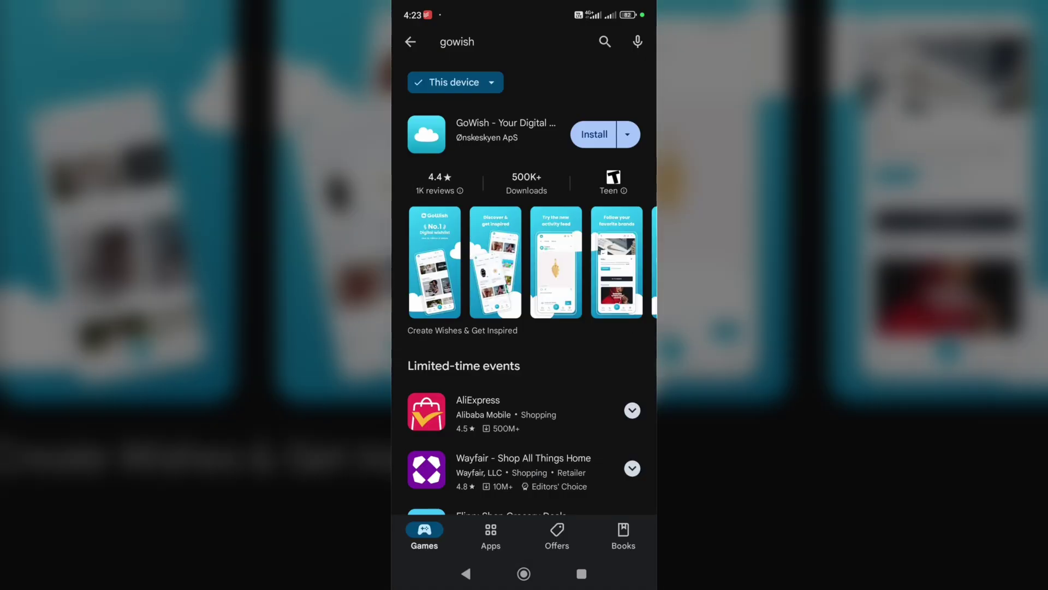
scroll(524, 311, "down", 1)
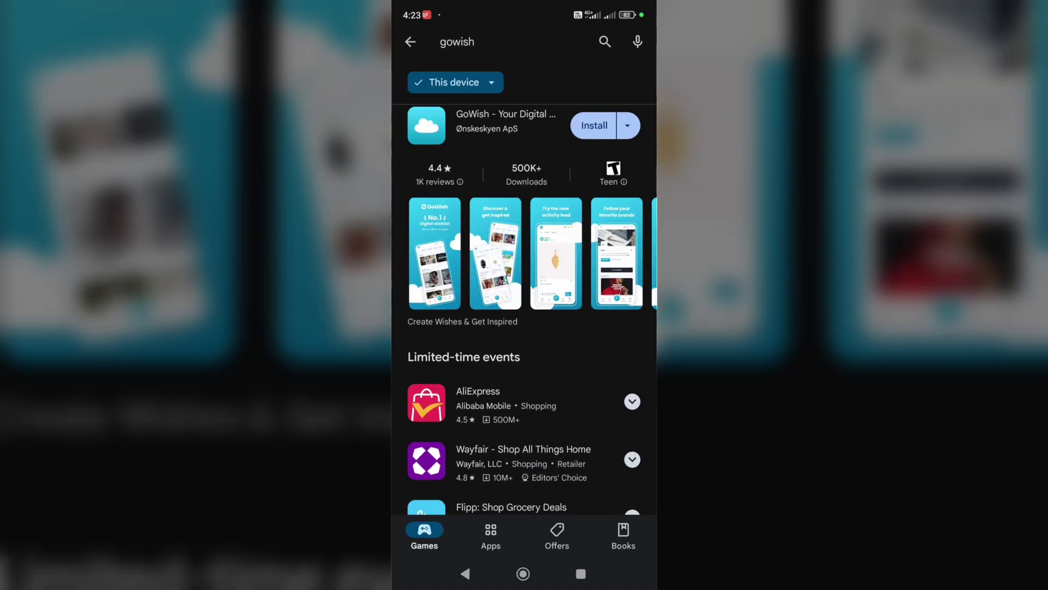
scroll(524, 327, "down", 1)
scroll(524, 328, "up", 2)
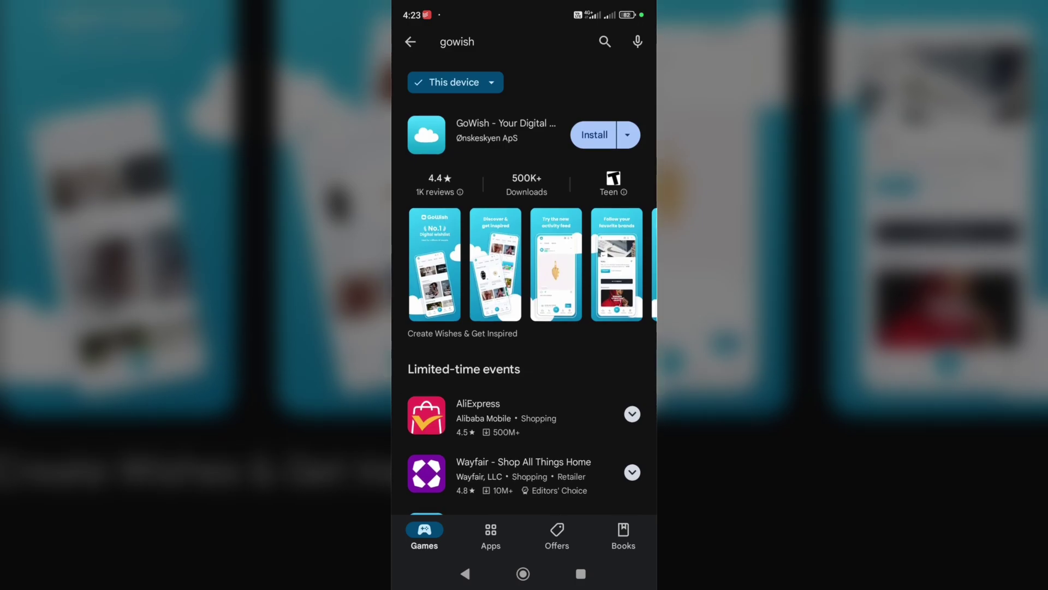
left_click(505, 123)
left_click(525, 204)
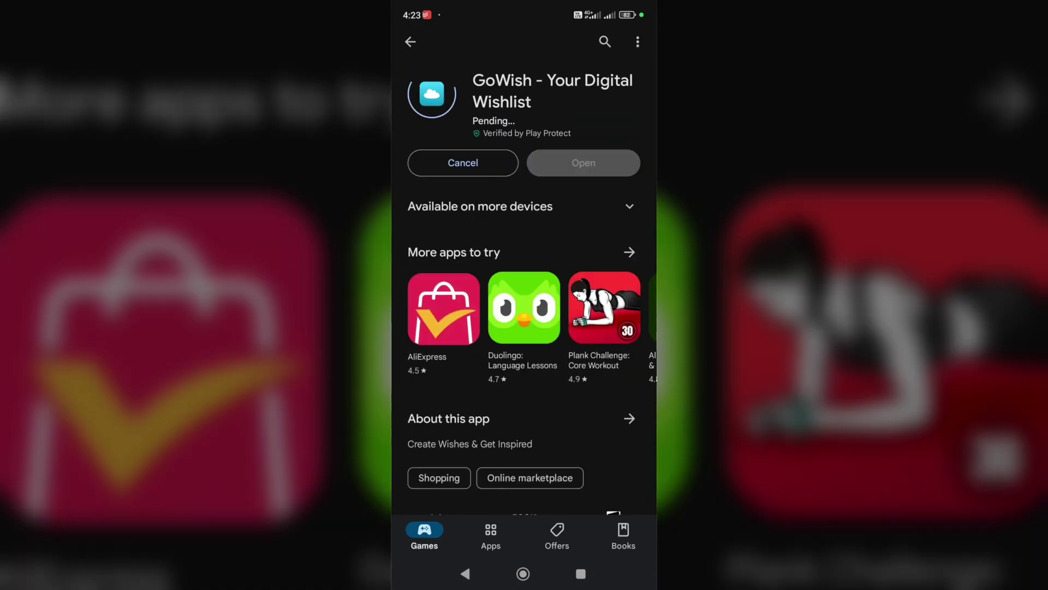
scroll(524, 327, "down", 5)
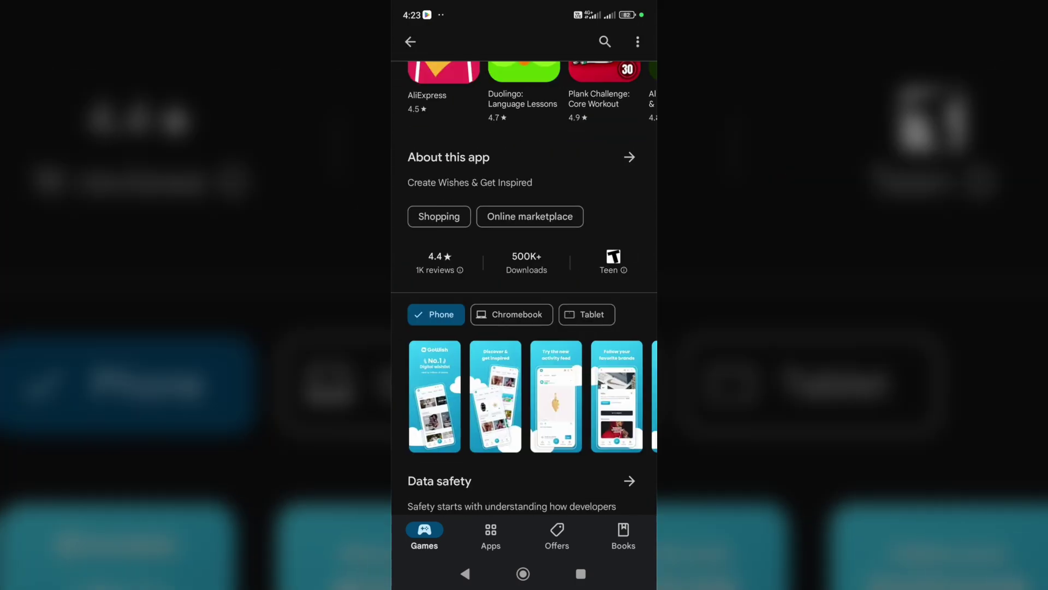
scroll(524, 328, "down", 10)
scroll(524, 328, "down", 5)
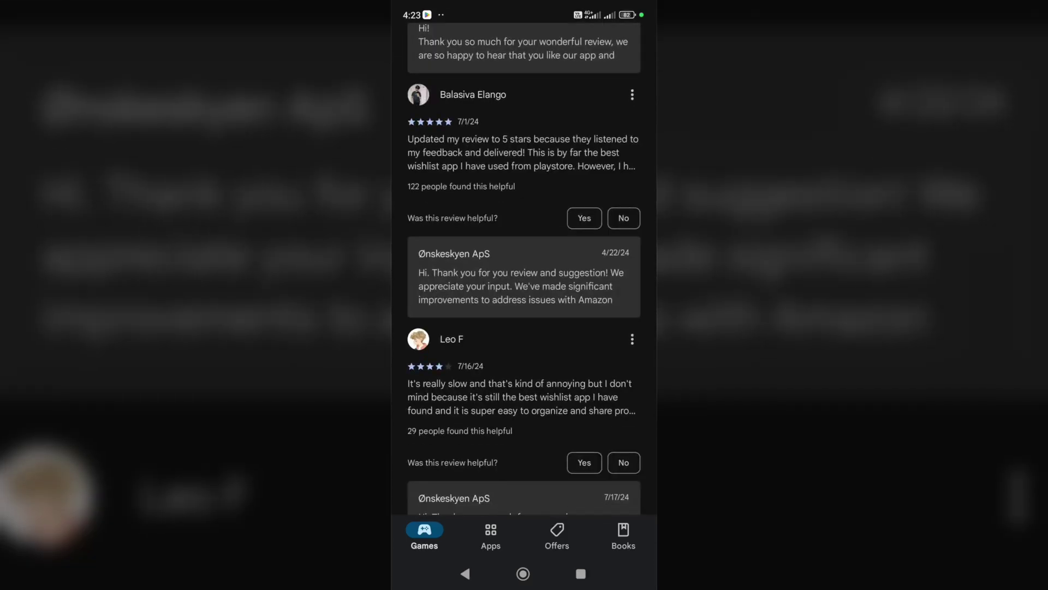
scroll(525, 327, "down", 3)
scroll(524, 328, "down", 1)
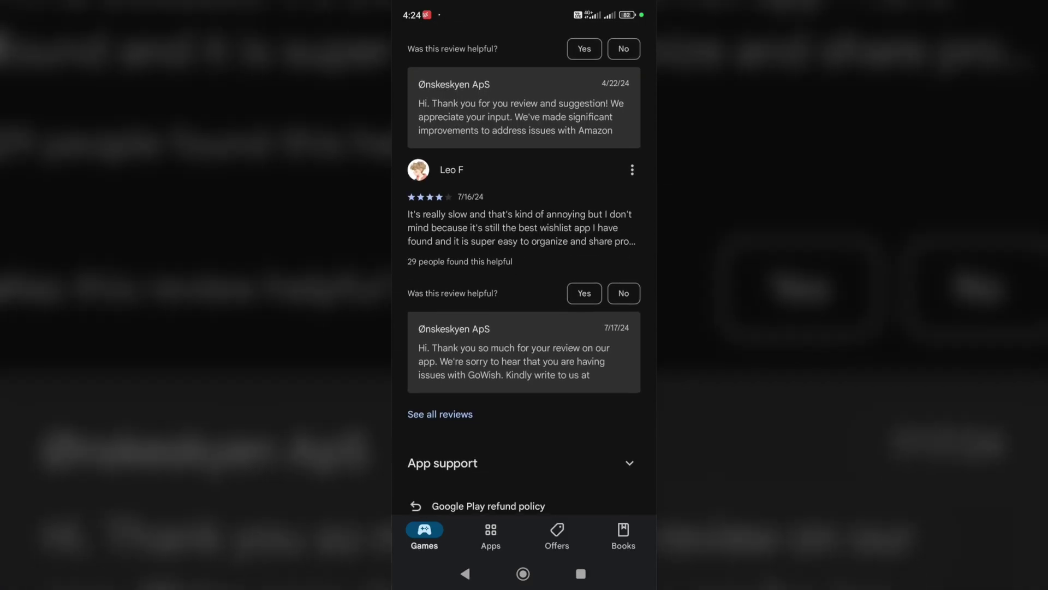
scroll(524, 328, "up", 2)
scroll(524, 328, "up", 2)
scroll(524, 328, "down", 4)
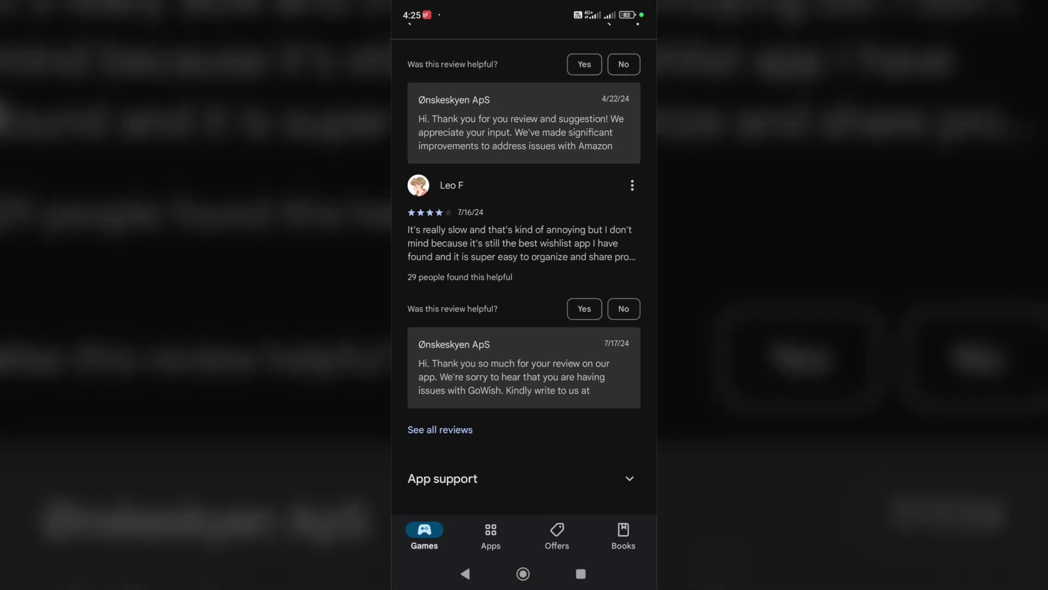
scroll(524, 328, "up", 1)
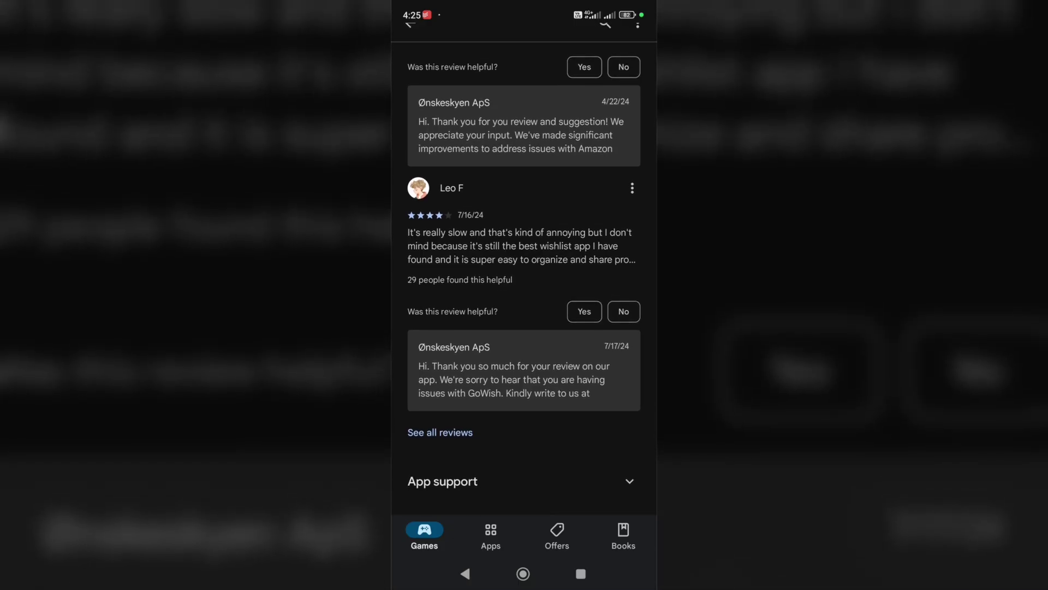
scroll(524, 328, "up", 1)
scroll(524, 328, "up", 1)
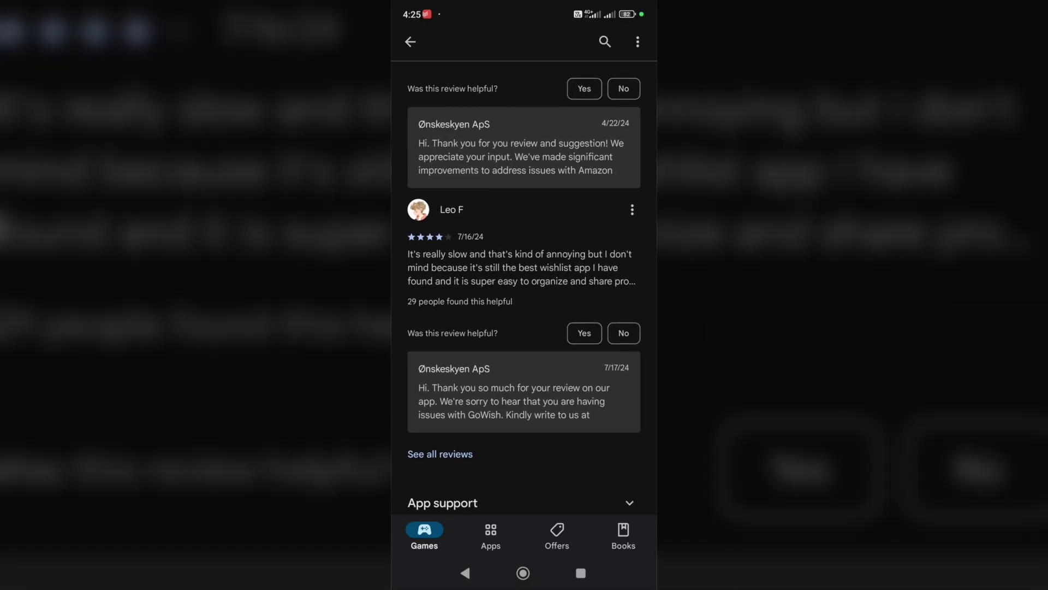
scroll(524, 286, "up", 1)
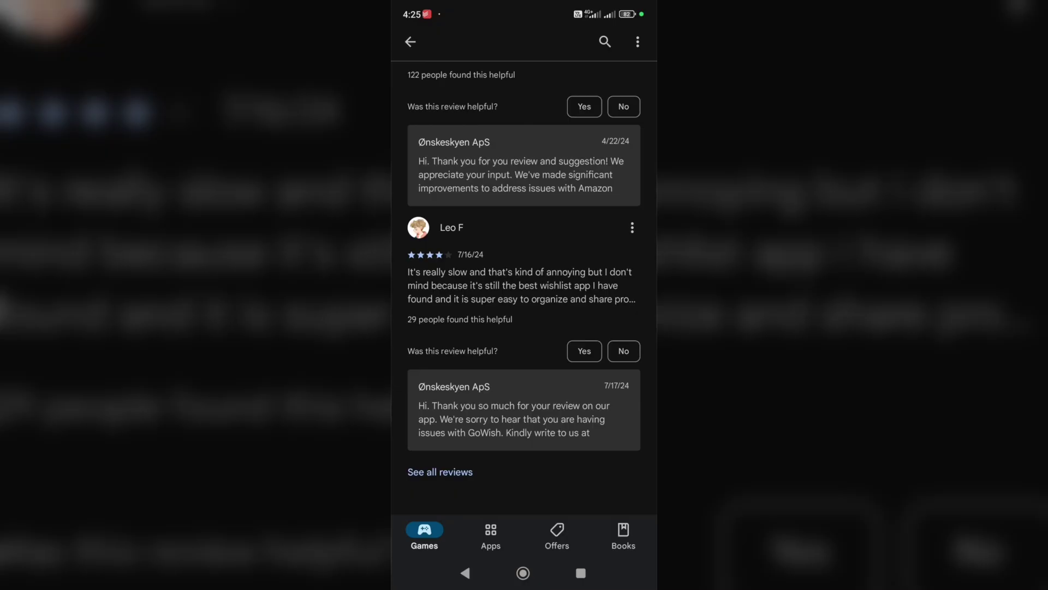
scroll(524, 287, "up", 10)
scroll(524, 286, "up", 10)
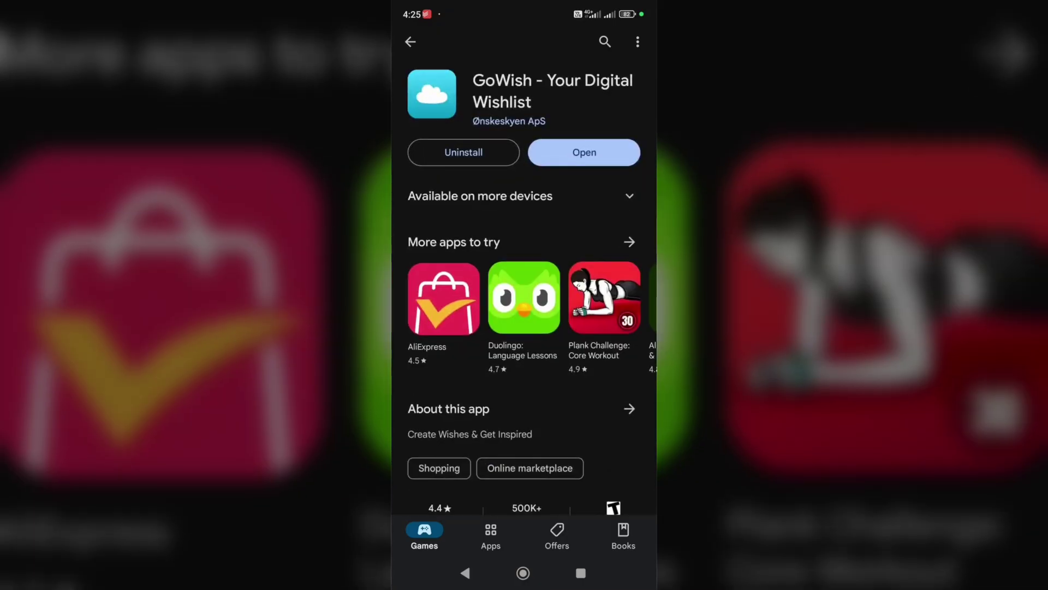
Step: Launch GoWish, create the account and move past the intro slides
left_click(583, 152)
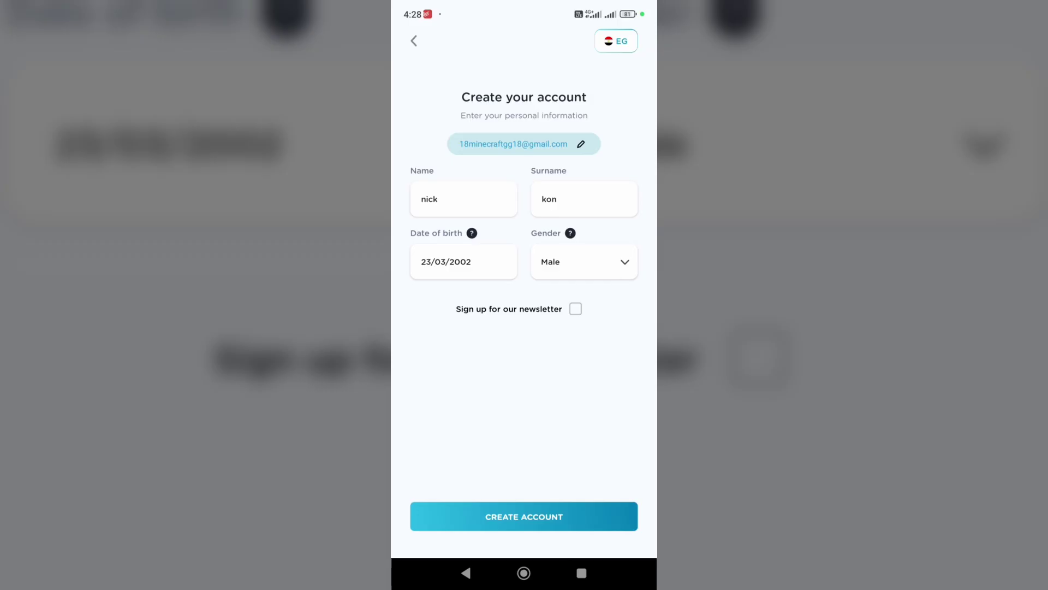
left_click(524, 516)
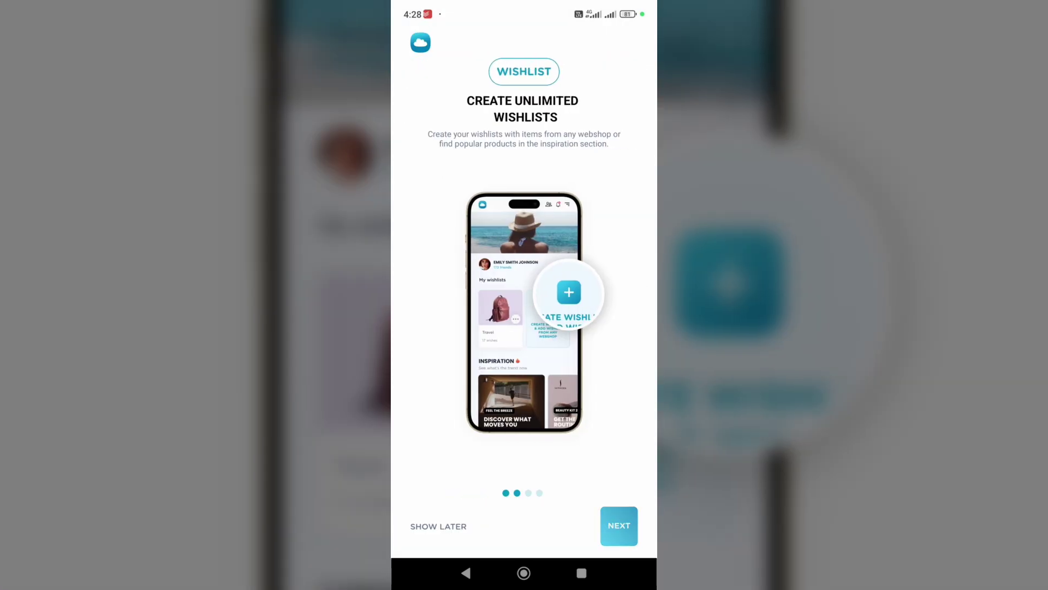
left_click(619, 526)
left_click(619, 524)
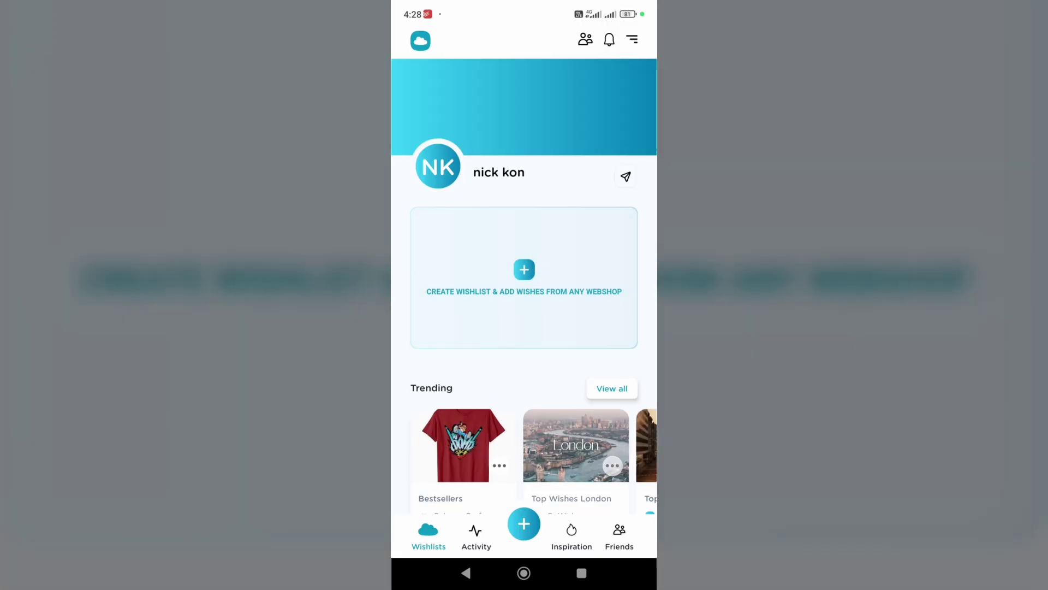
scroll(524, 328, "down", 2)
scroll(524, 328, "down", 2)
scroll(524, 328, "up", 4)
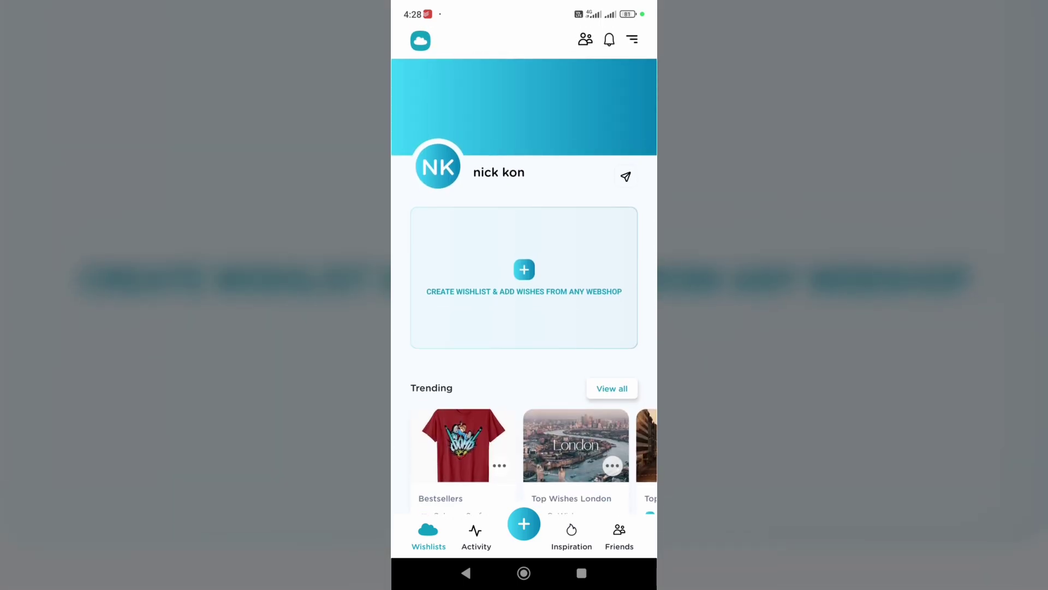
scroll(525, 328, "down", 3)
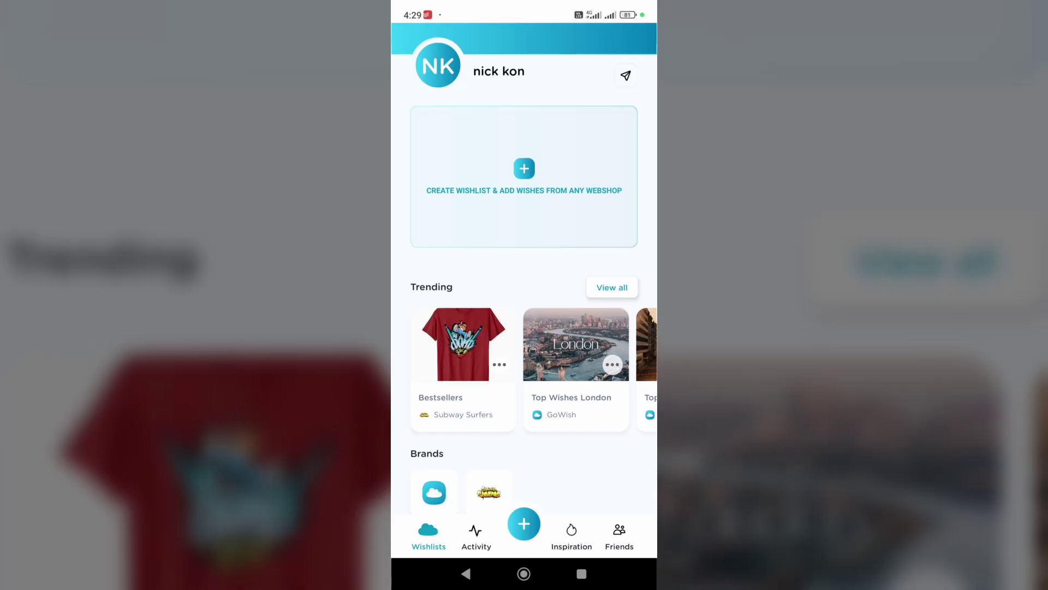
scroll(525, 328, "up", 1)
scroll(525, 329, "up", 2)
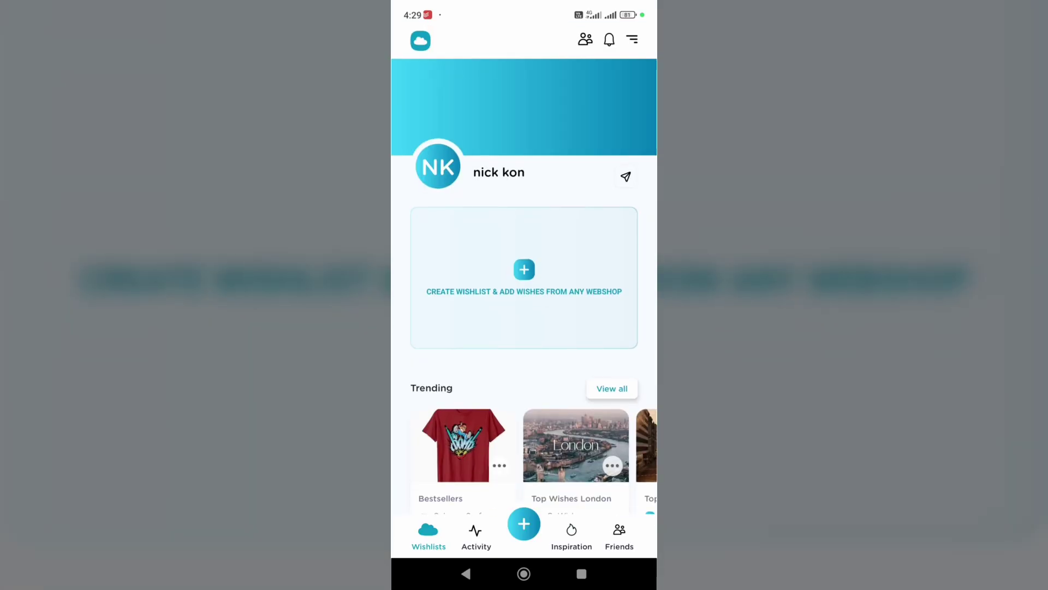
left_click(524, 524)
key("Escape")
scroll(524, 329, "down", 3)
scroll(524, 328, "up", 3)
Step: Try the create-wishlist sheet's shared and personal options, then close it
left_click(525, 278)
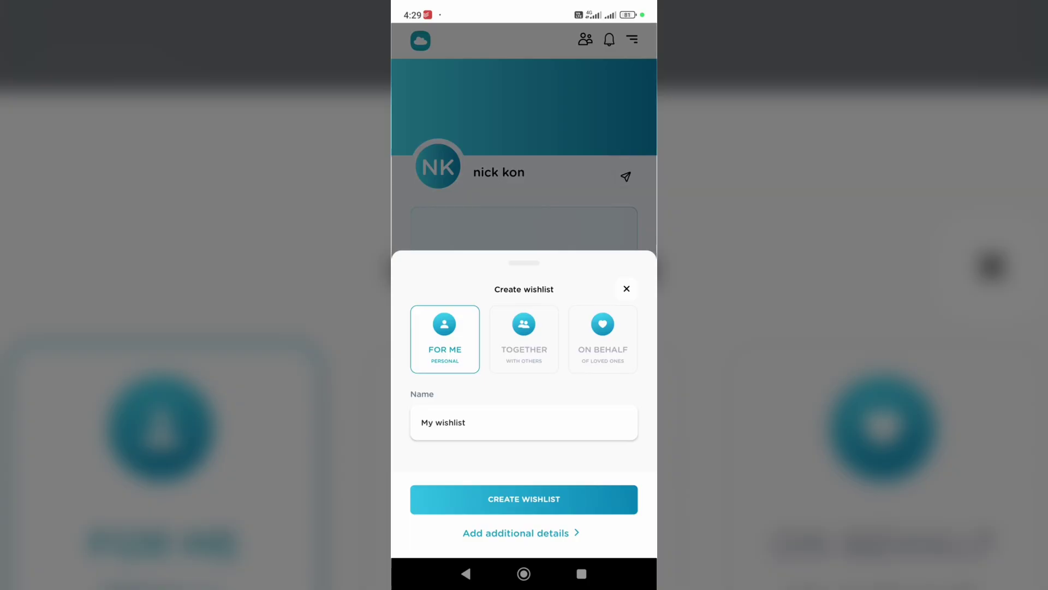
left_click(525, 336)
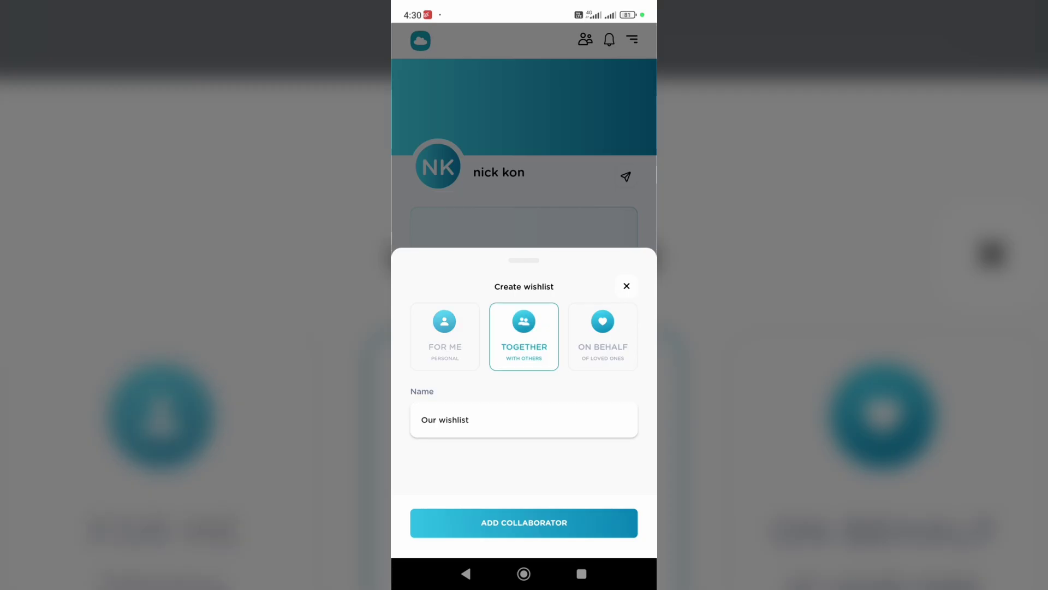
left_click(444, 336)
left_click(525, 336)
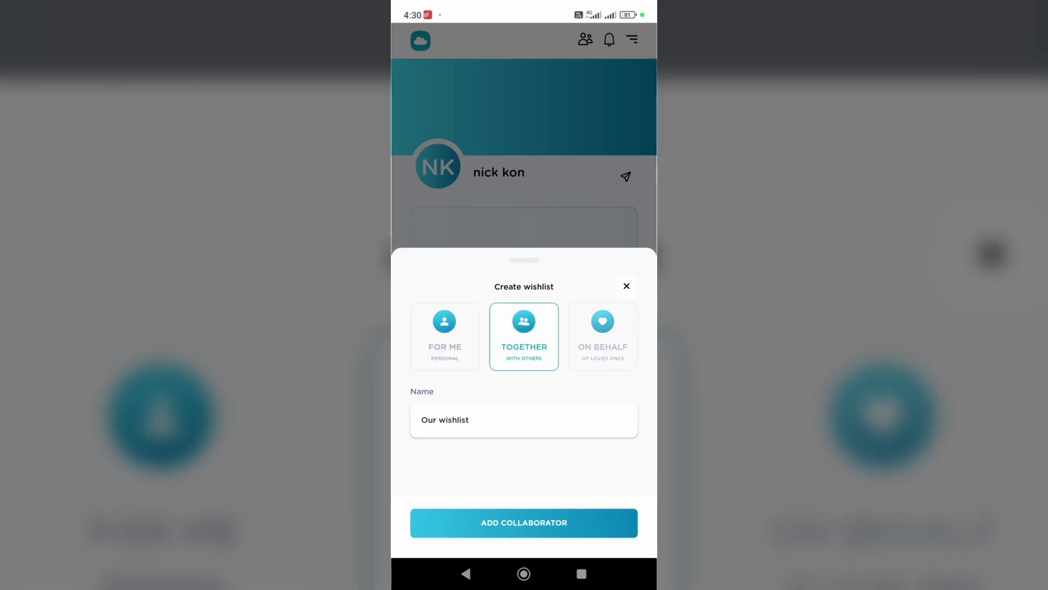
key("Escape")
scroll(524, 328, "down", 2)
Step: Browse Activity, Inspiration and Friends suggestions, then return to Wishlists home
left_click(476, 536)
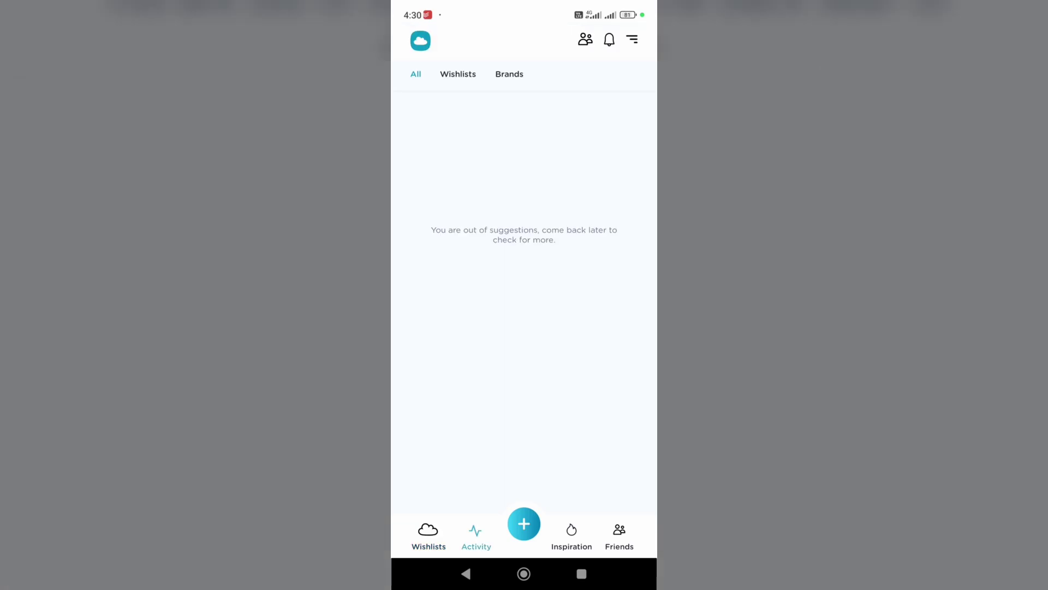
left_click(571, 537)
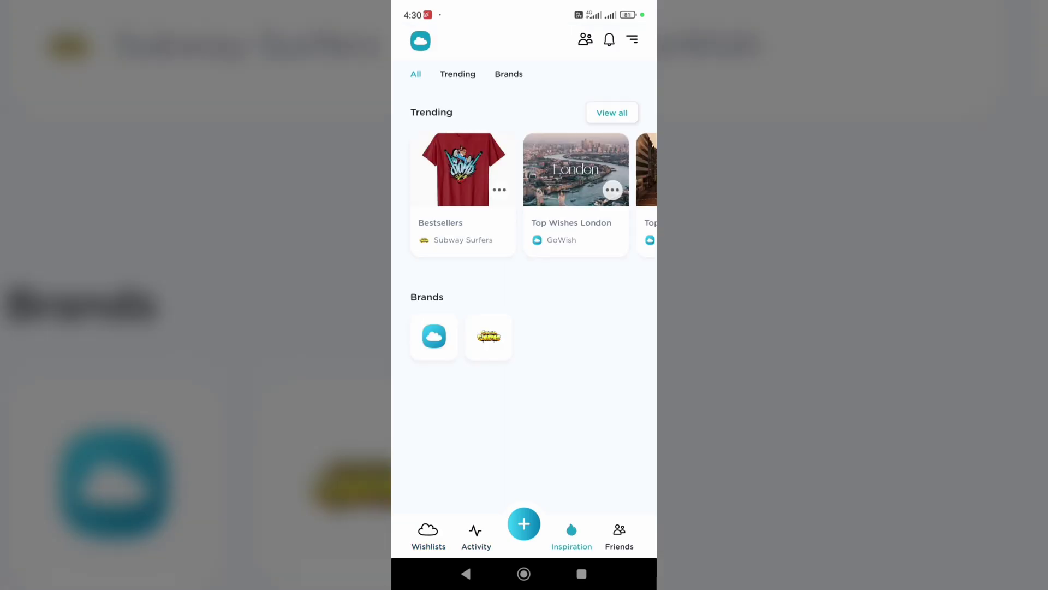
left_click(619, 537)
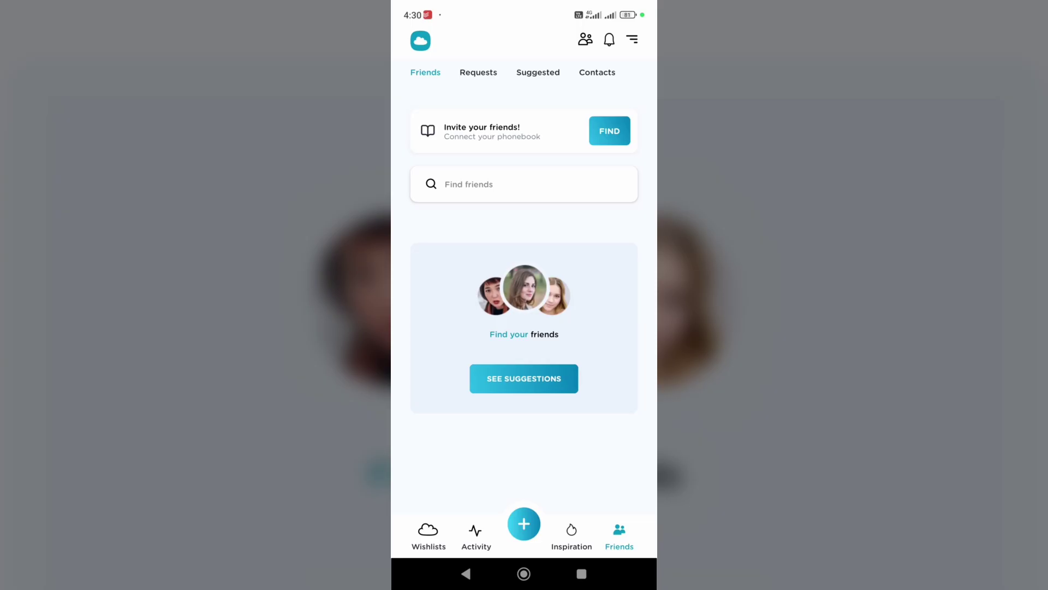
left_click(523, 379)
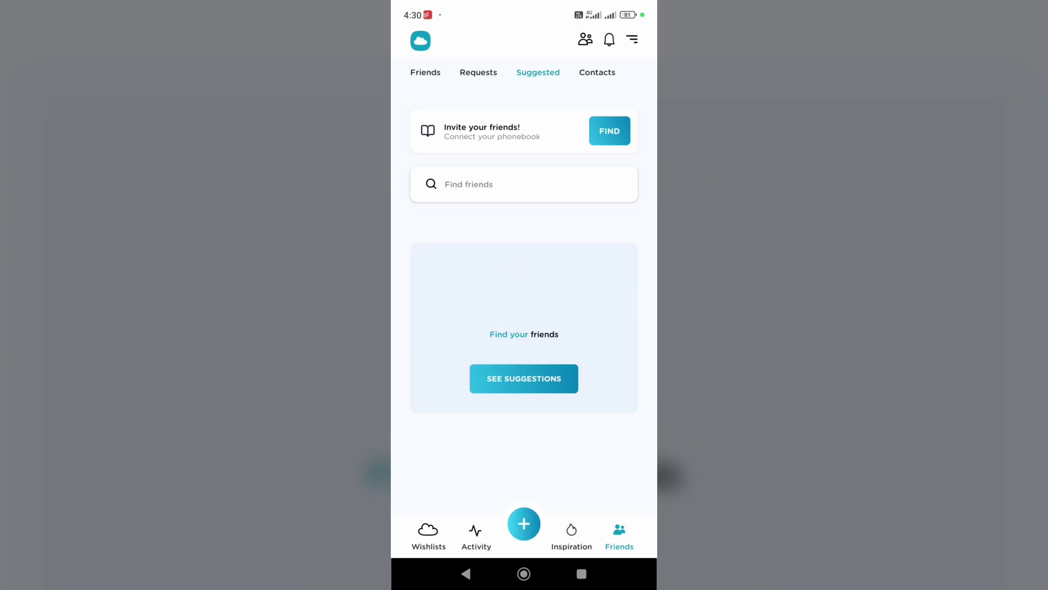
left_click(428, 537)
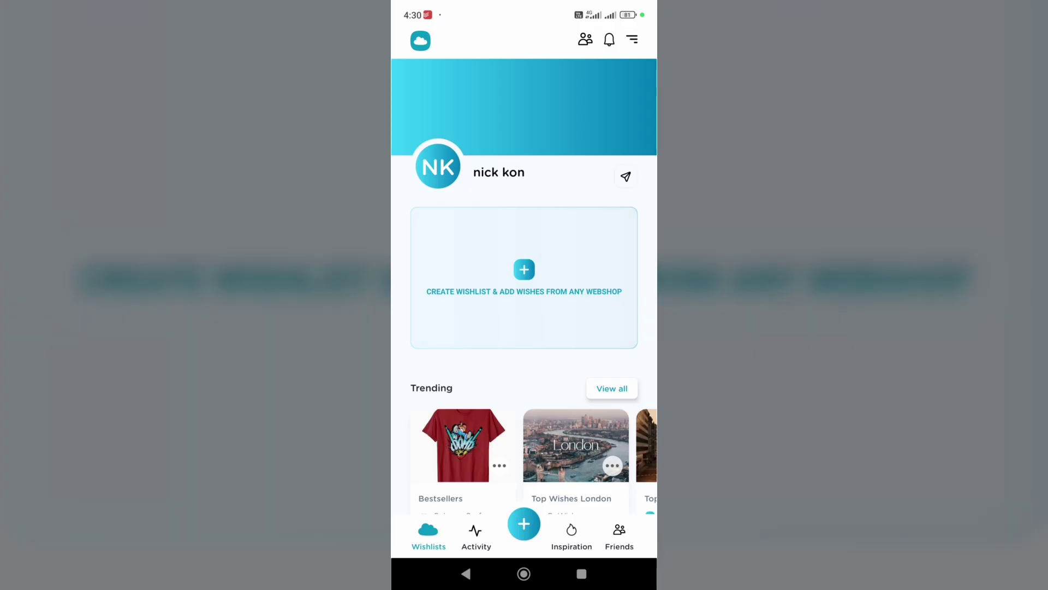
Step: Create the personal wishlist 'My wishlist 1' and open it
left_click(524, 279)
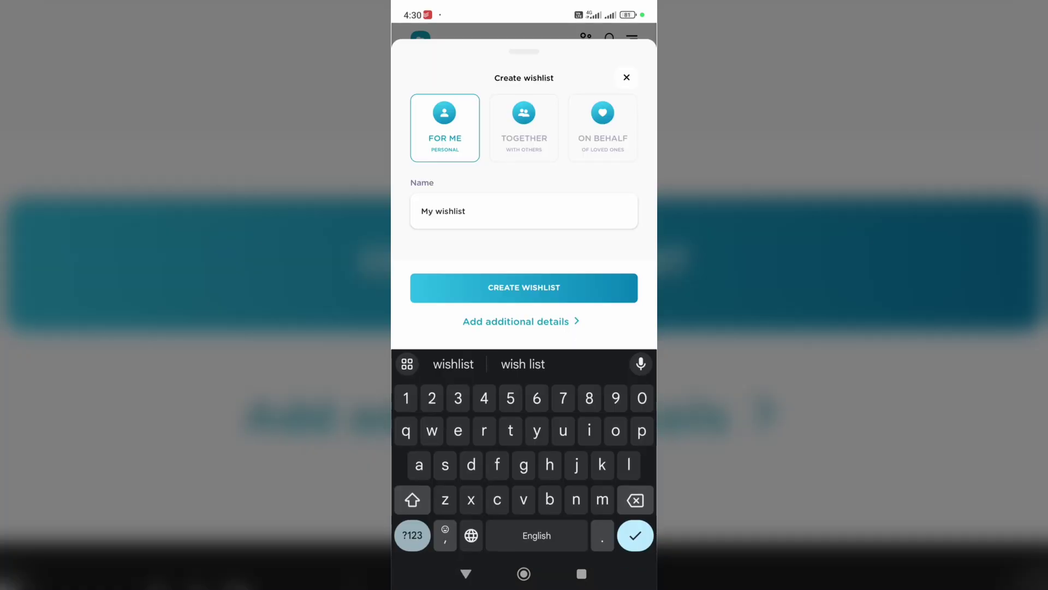
type(" 1")
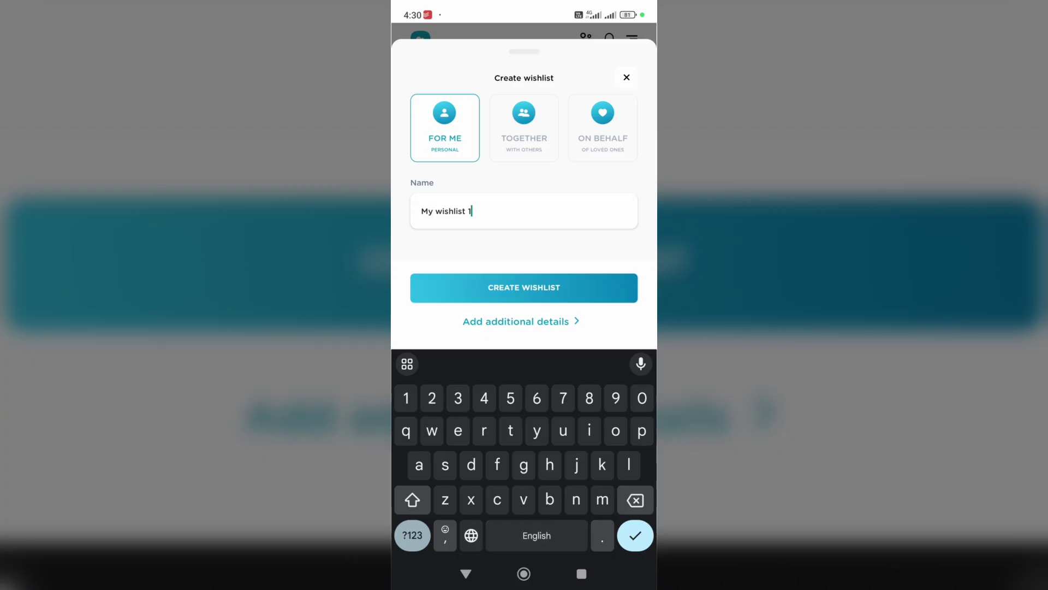
key("Return")
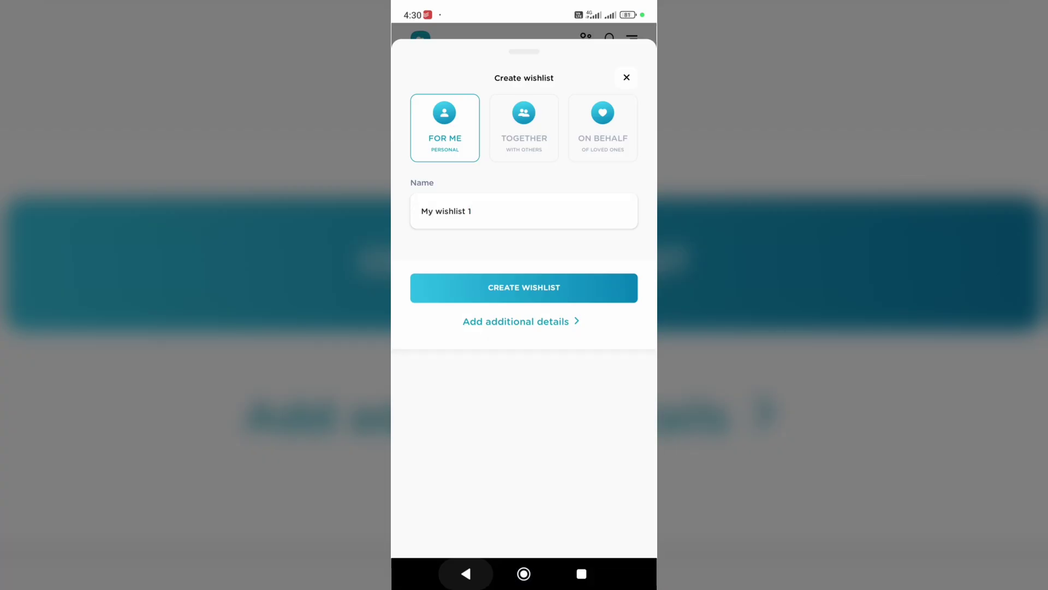
left_click(524, 496)
left_click(462, 287)
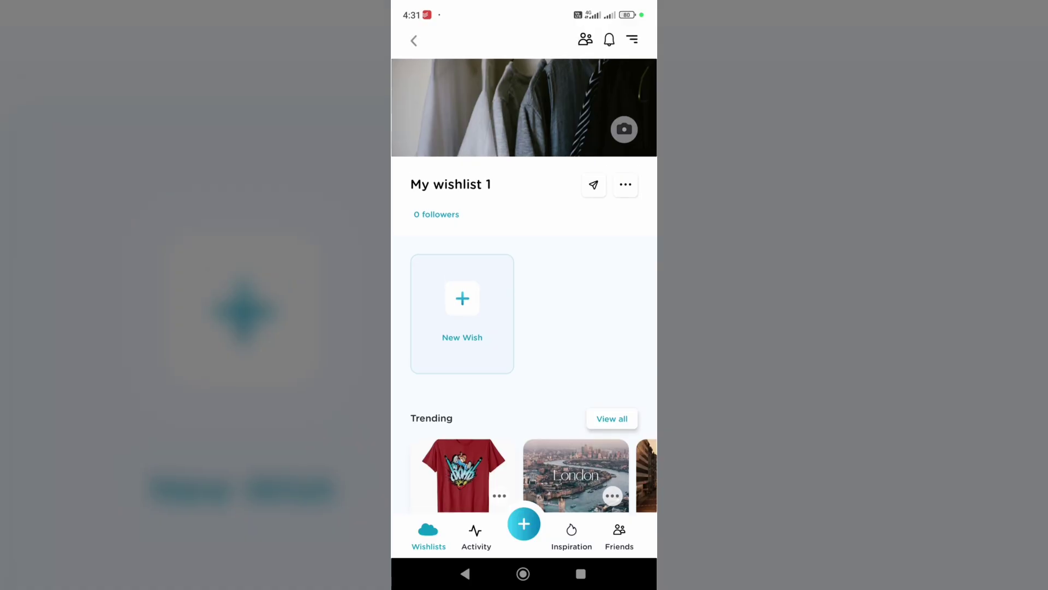
scroll(525, 287, "down", 1)
scroll(524, 288, "up", 1)
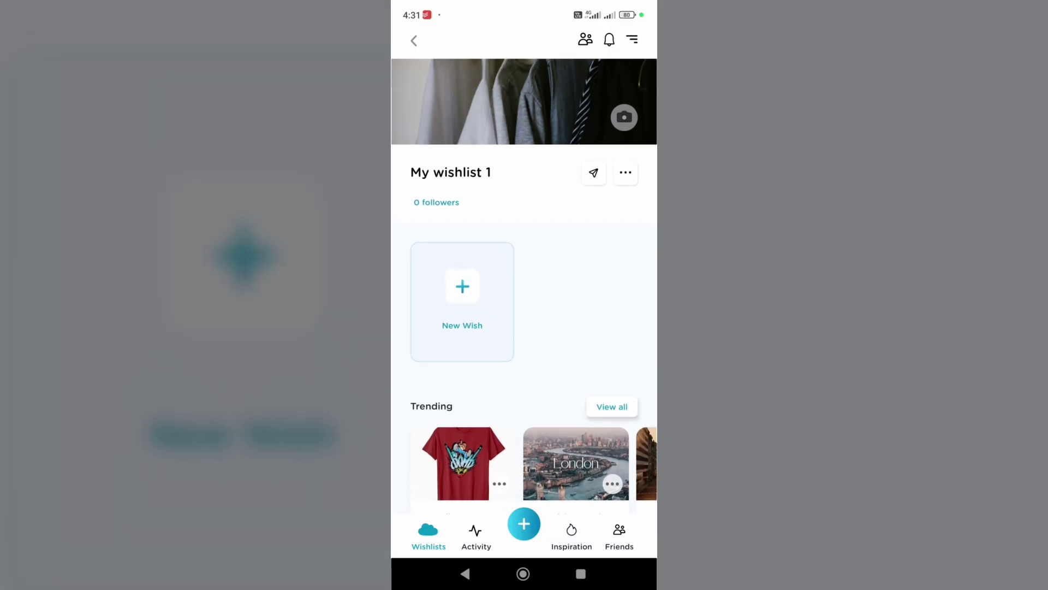
Step: Start a new wish in My wishlist 1 and hide the keyboard
left_click(462, 287)
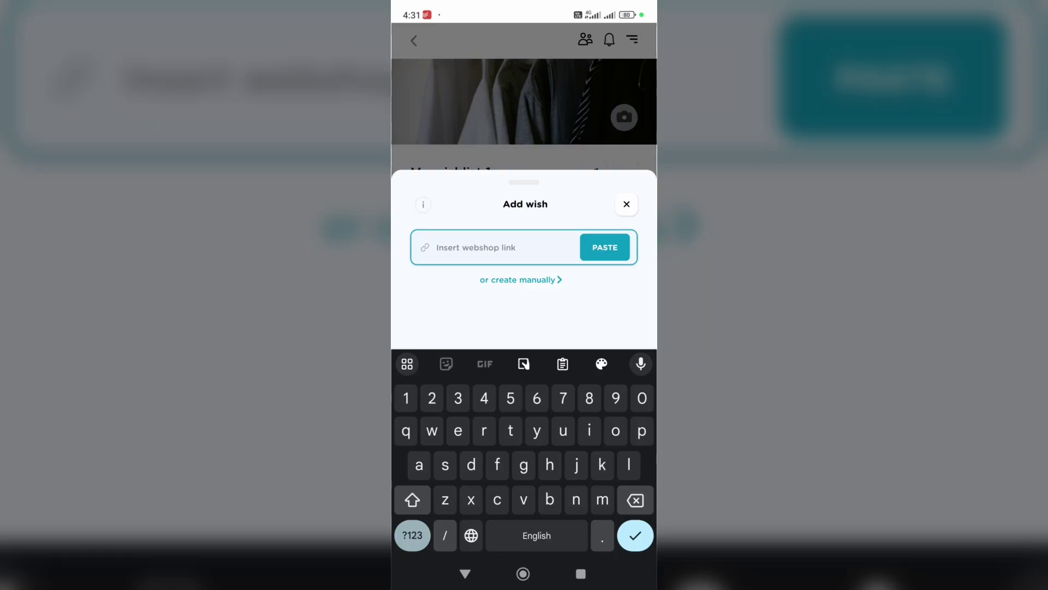
key("Escape")
Step: Manually add a wish named 'T-shirt' to My wishlist 1 with quantity 1
left_click(521, 529)
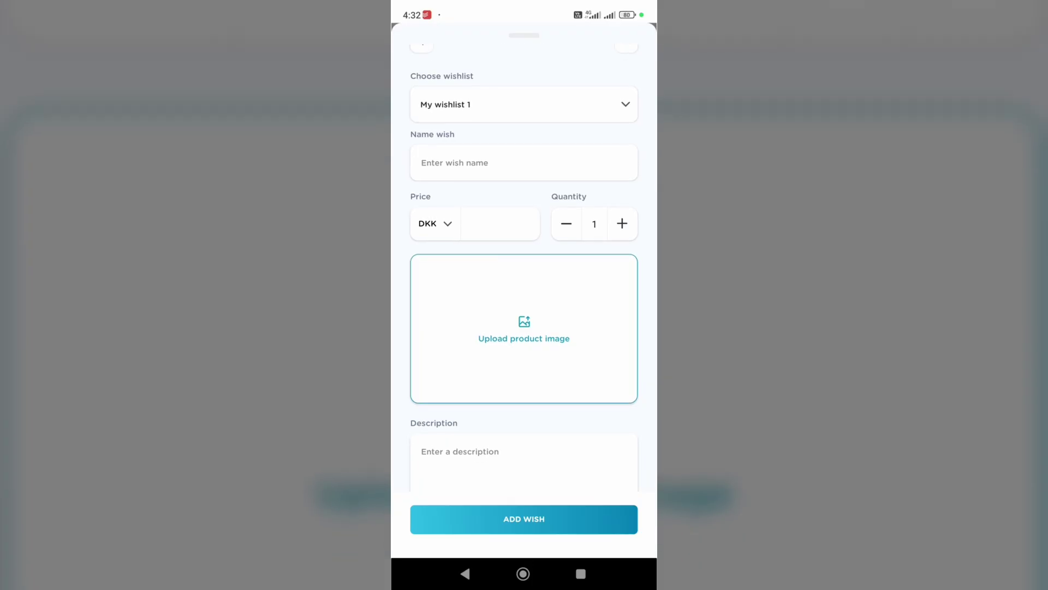
scroll(525, 327, "down", 2)
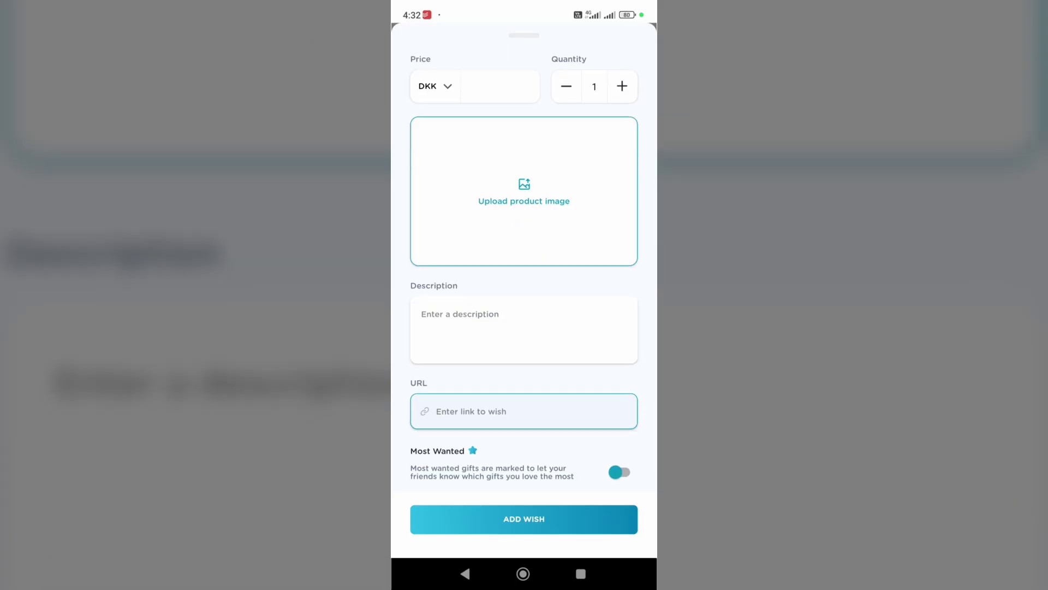
scroll(525, 327, "up", 3)
left_click(524, 119)
left_click(524, 512)
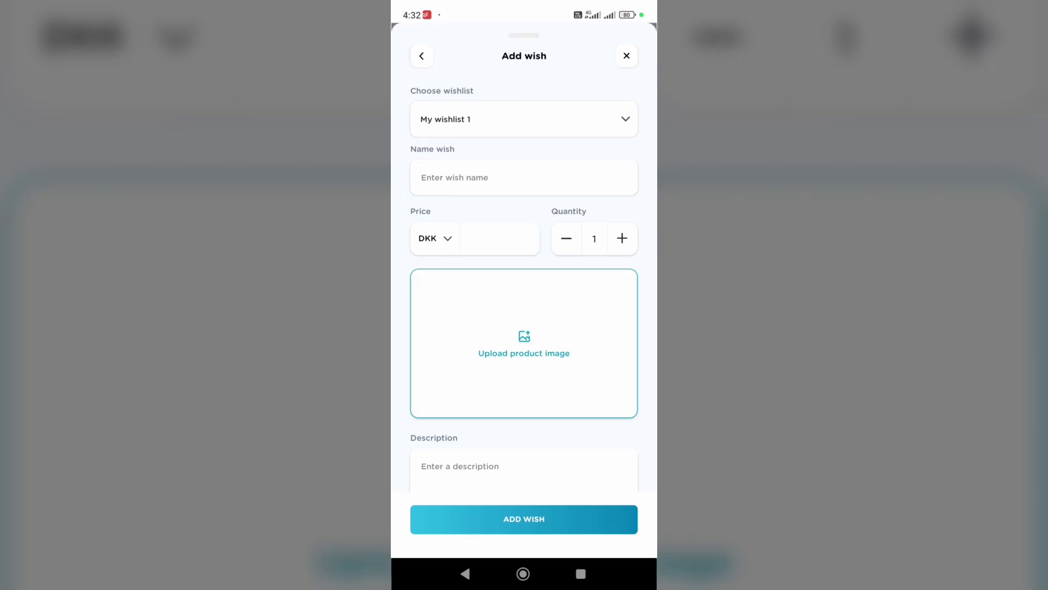
left_click(524, 177)
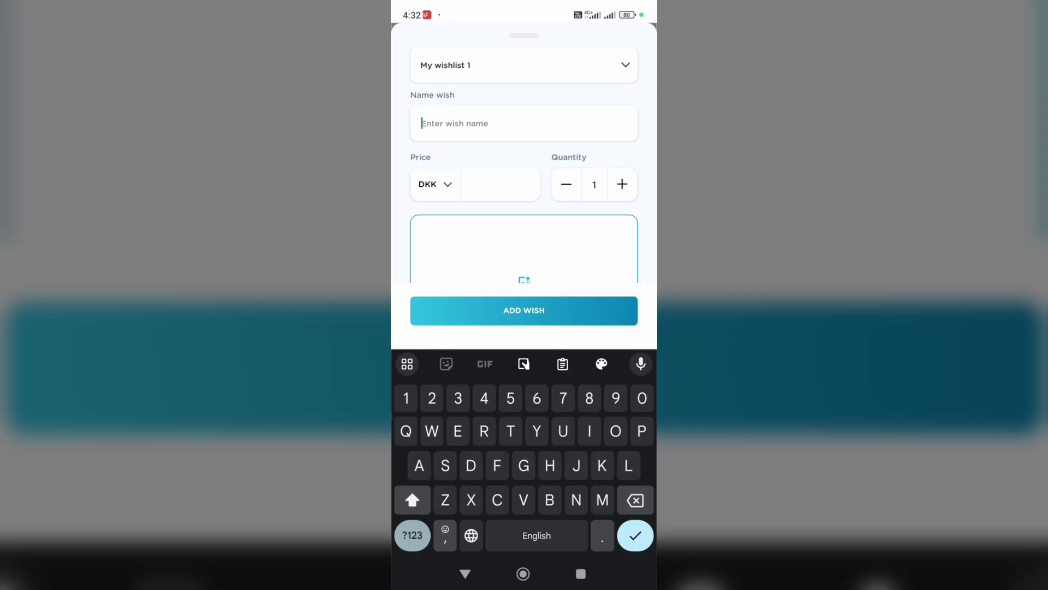
type("T-")
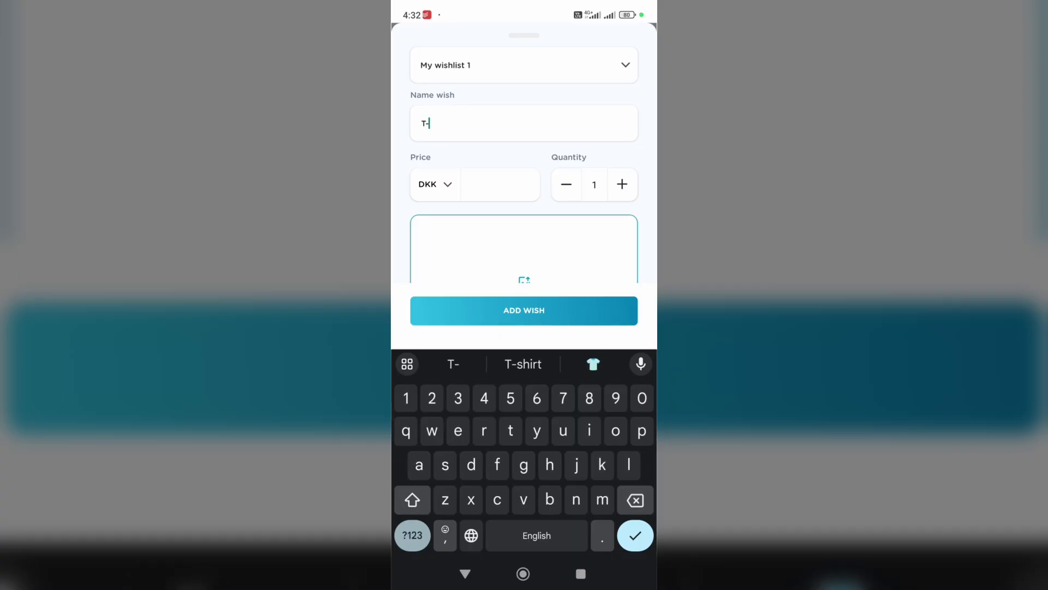
type("shirt")
left_click(465, 574)
scroll(525, 286, "down", 5)
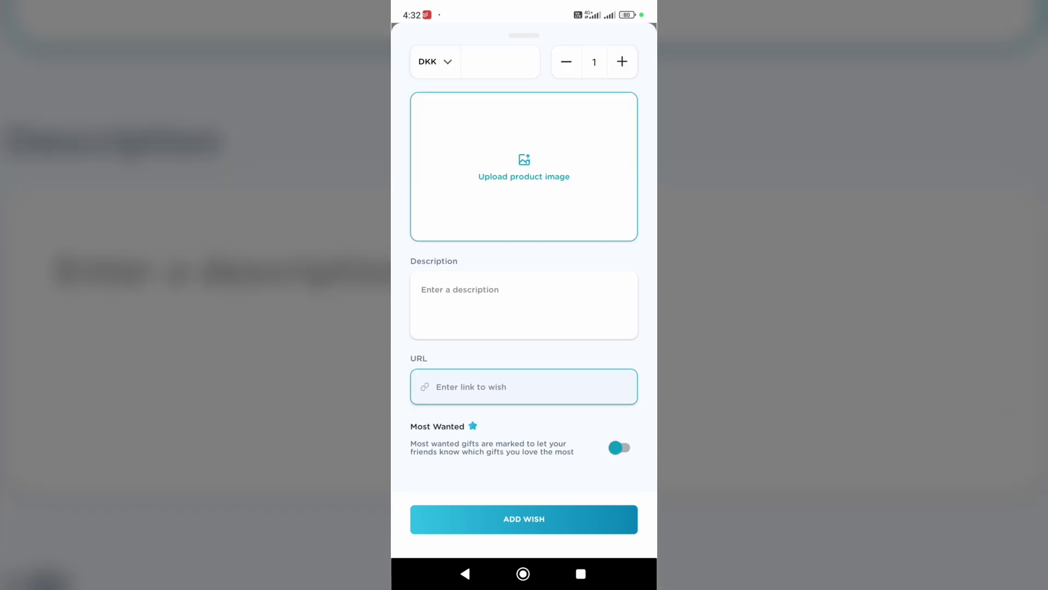
left_click(525, 518)
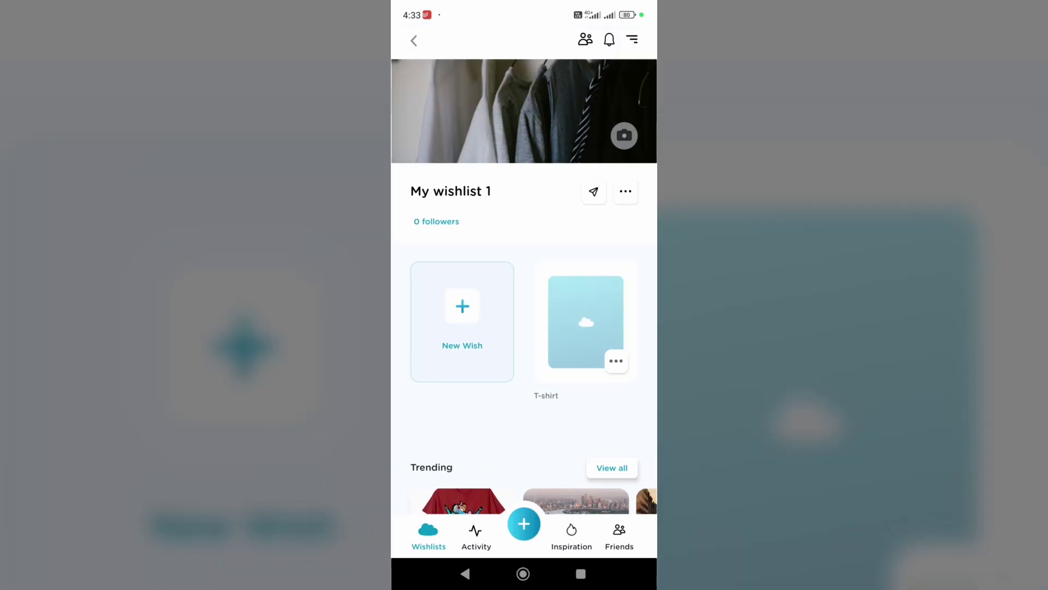
scroll(525, 327, "down", 1)
scroll(525, 286, "down", 1)
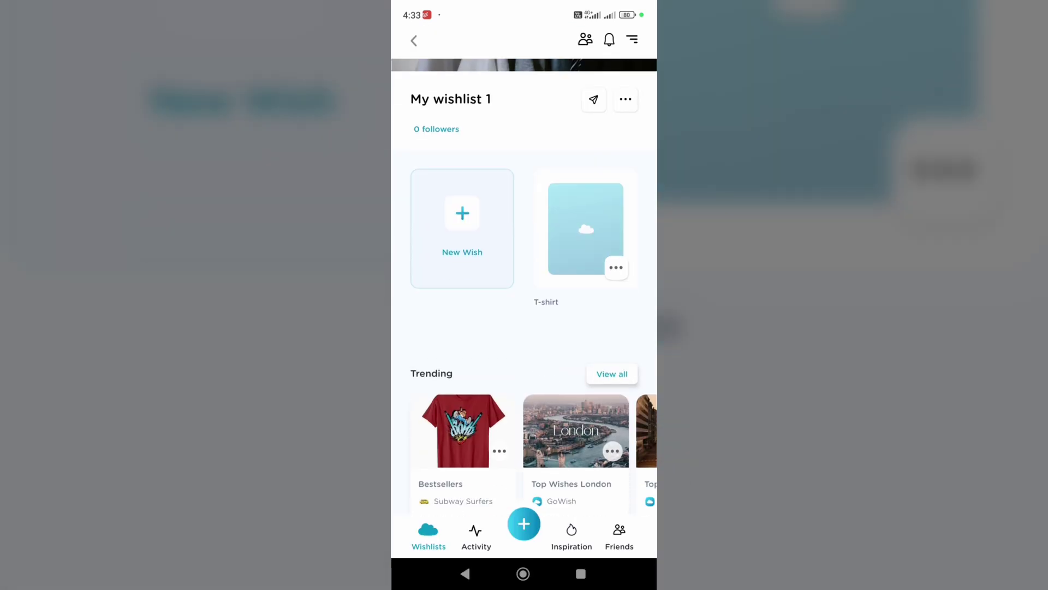
Step: Peek at the T-shirt wish's options, then go back to the wishlists home
left_click(616, 268)
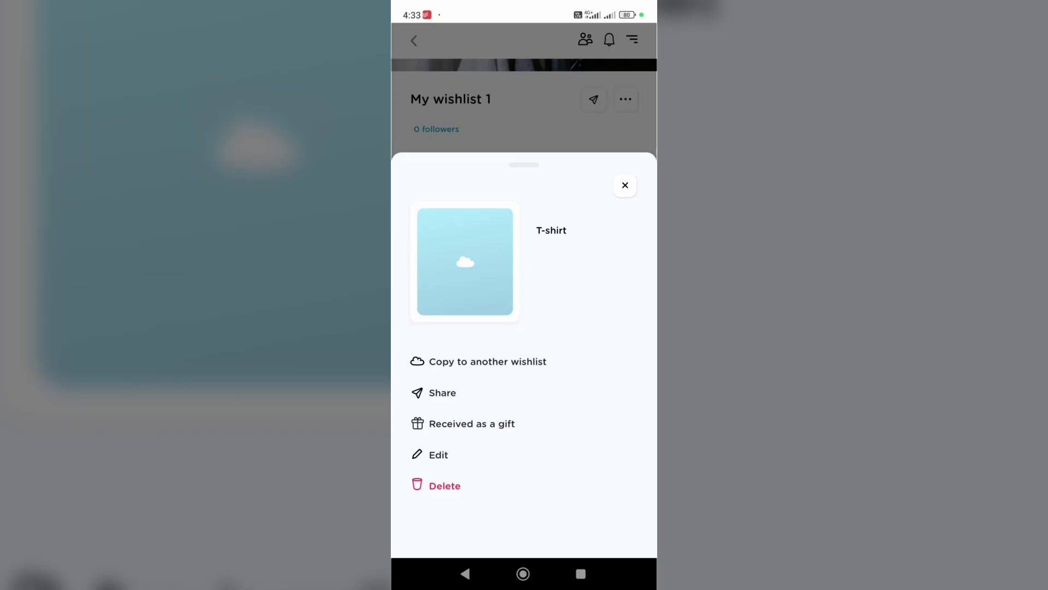
key("Escape")
key("Escape")
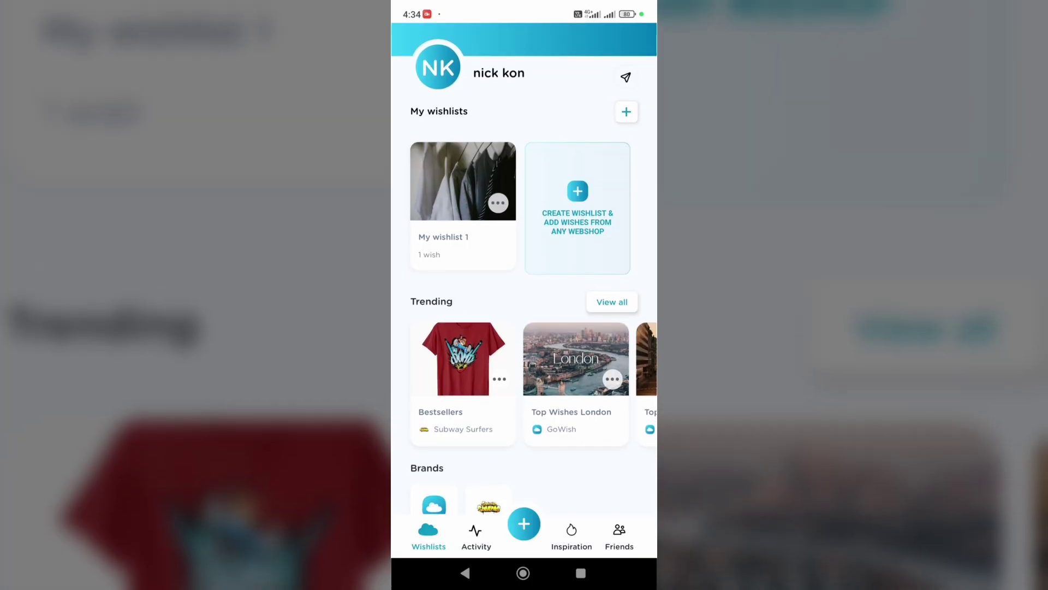
scroll(524, 287, "up", 3)
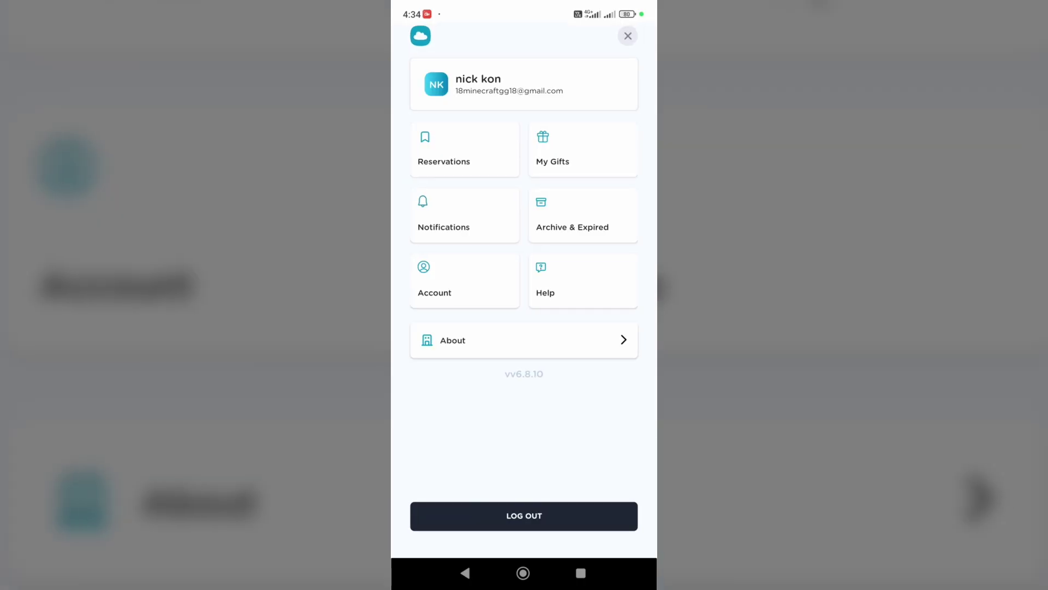
Step: Open your own profile page from the account menu
left_click(524, 84)
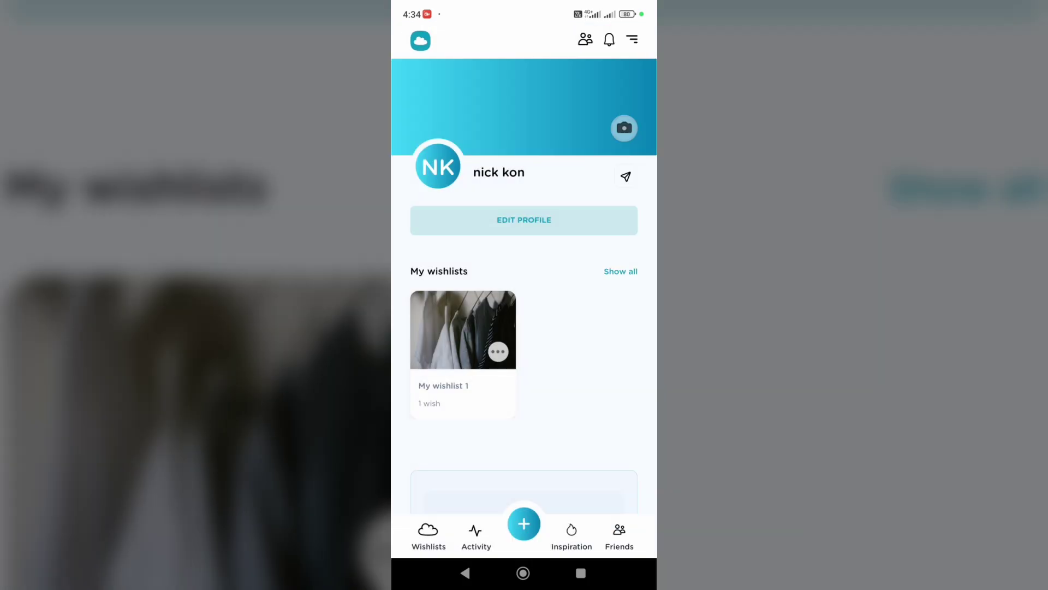
Step: Open the Edit Profile form to review name, birth date and gender fields
left_click(525, 219)
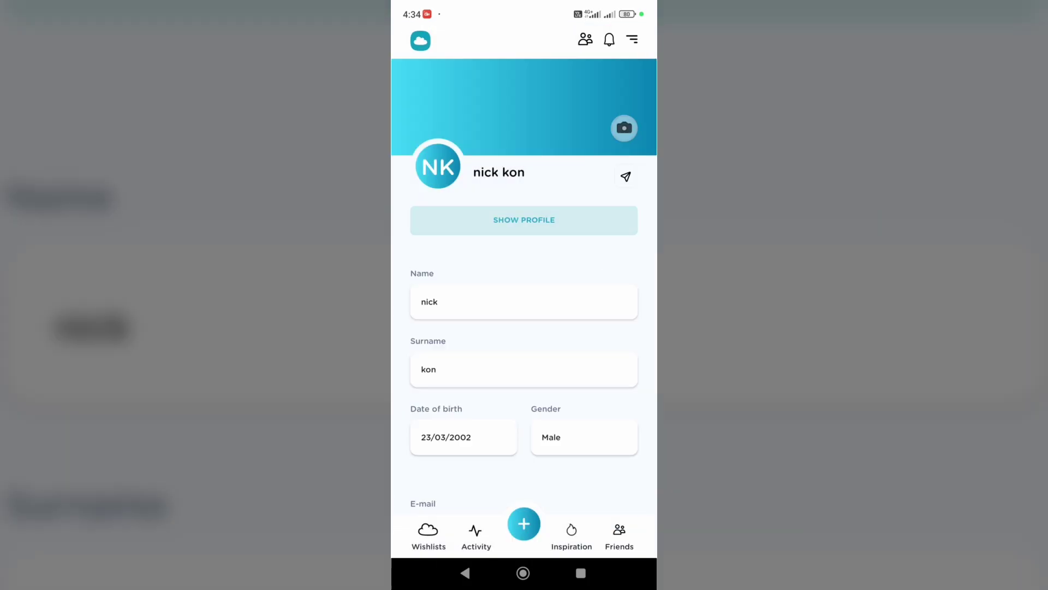
scroll(525, 329, "down", 3)
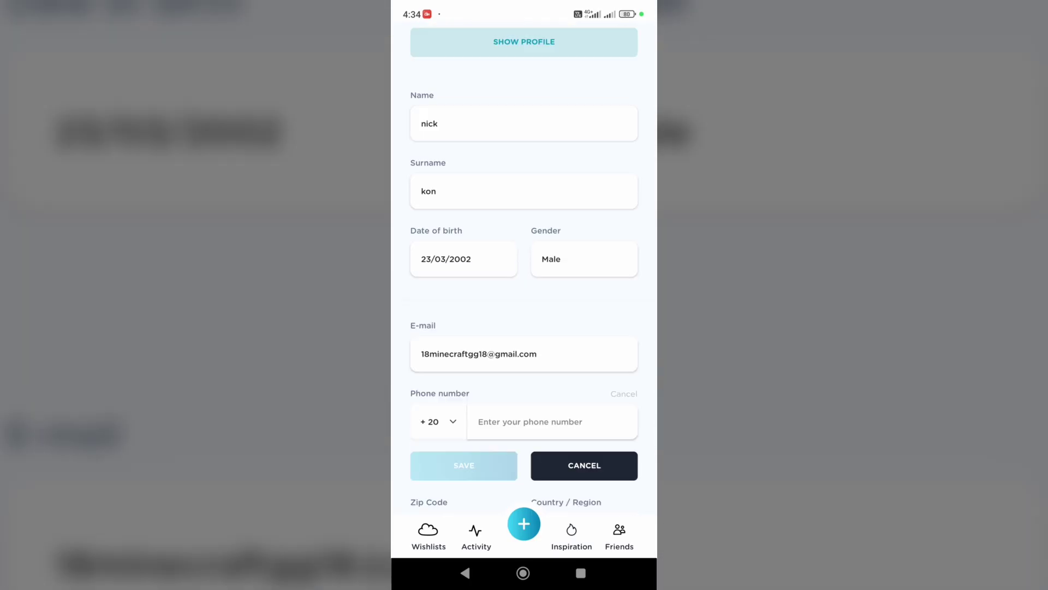
scroll(524, 328, "down", 5)
scroll(525, 328, "down", 1)
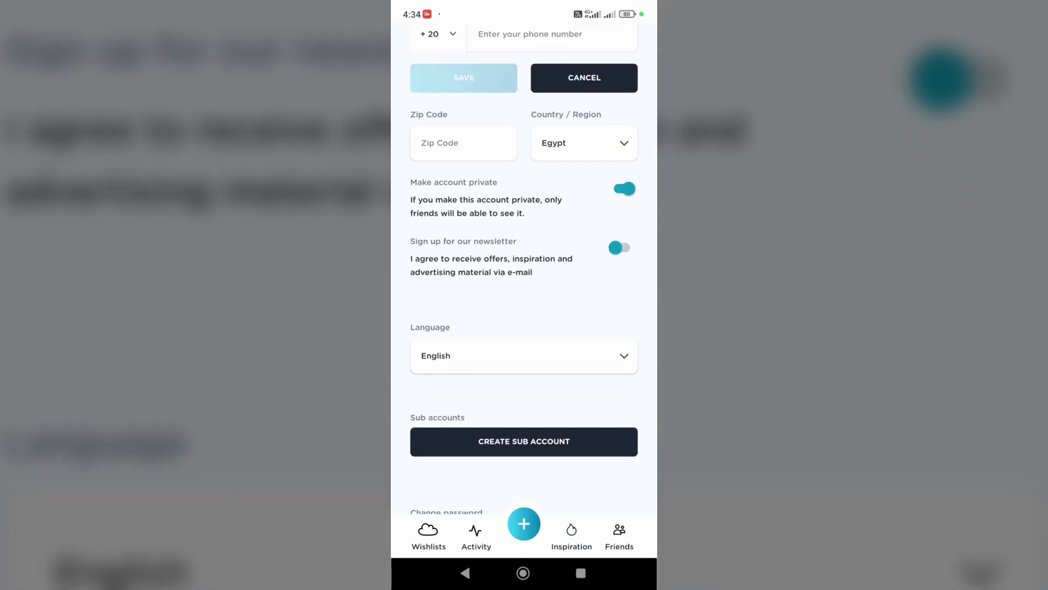
scroll(524, 328, "down", 3)
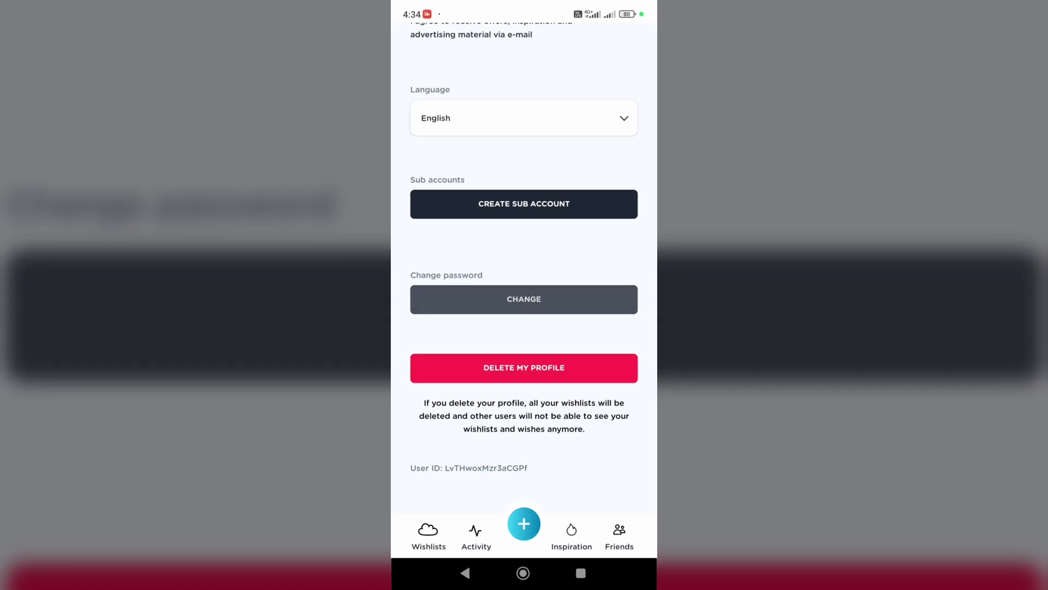
scroll(524, 327, "up", 8)
scroll(524, 328, "up", 5)
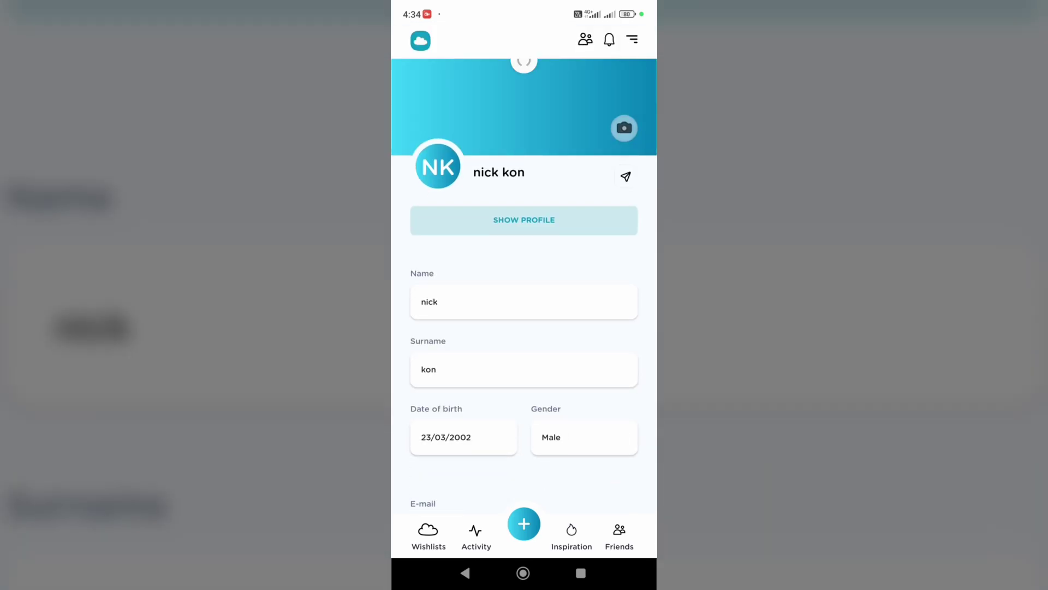
scroll(525, 327, "down", 2)
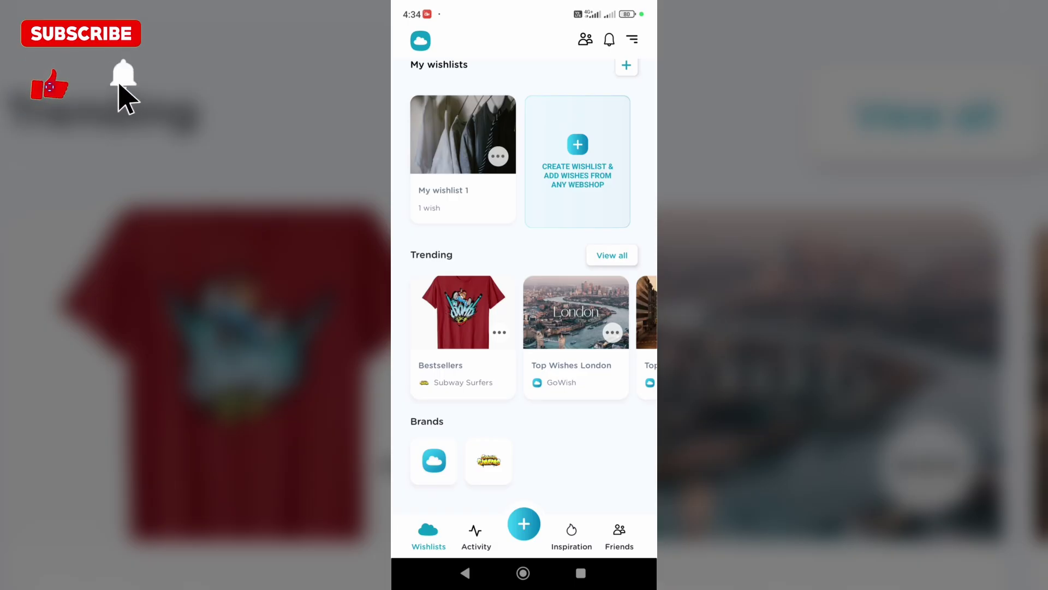